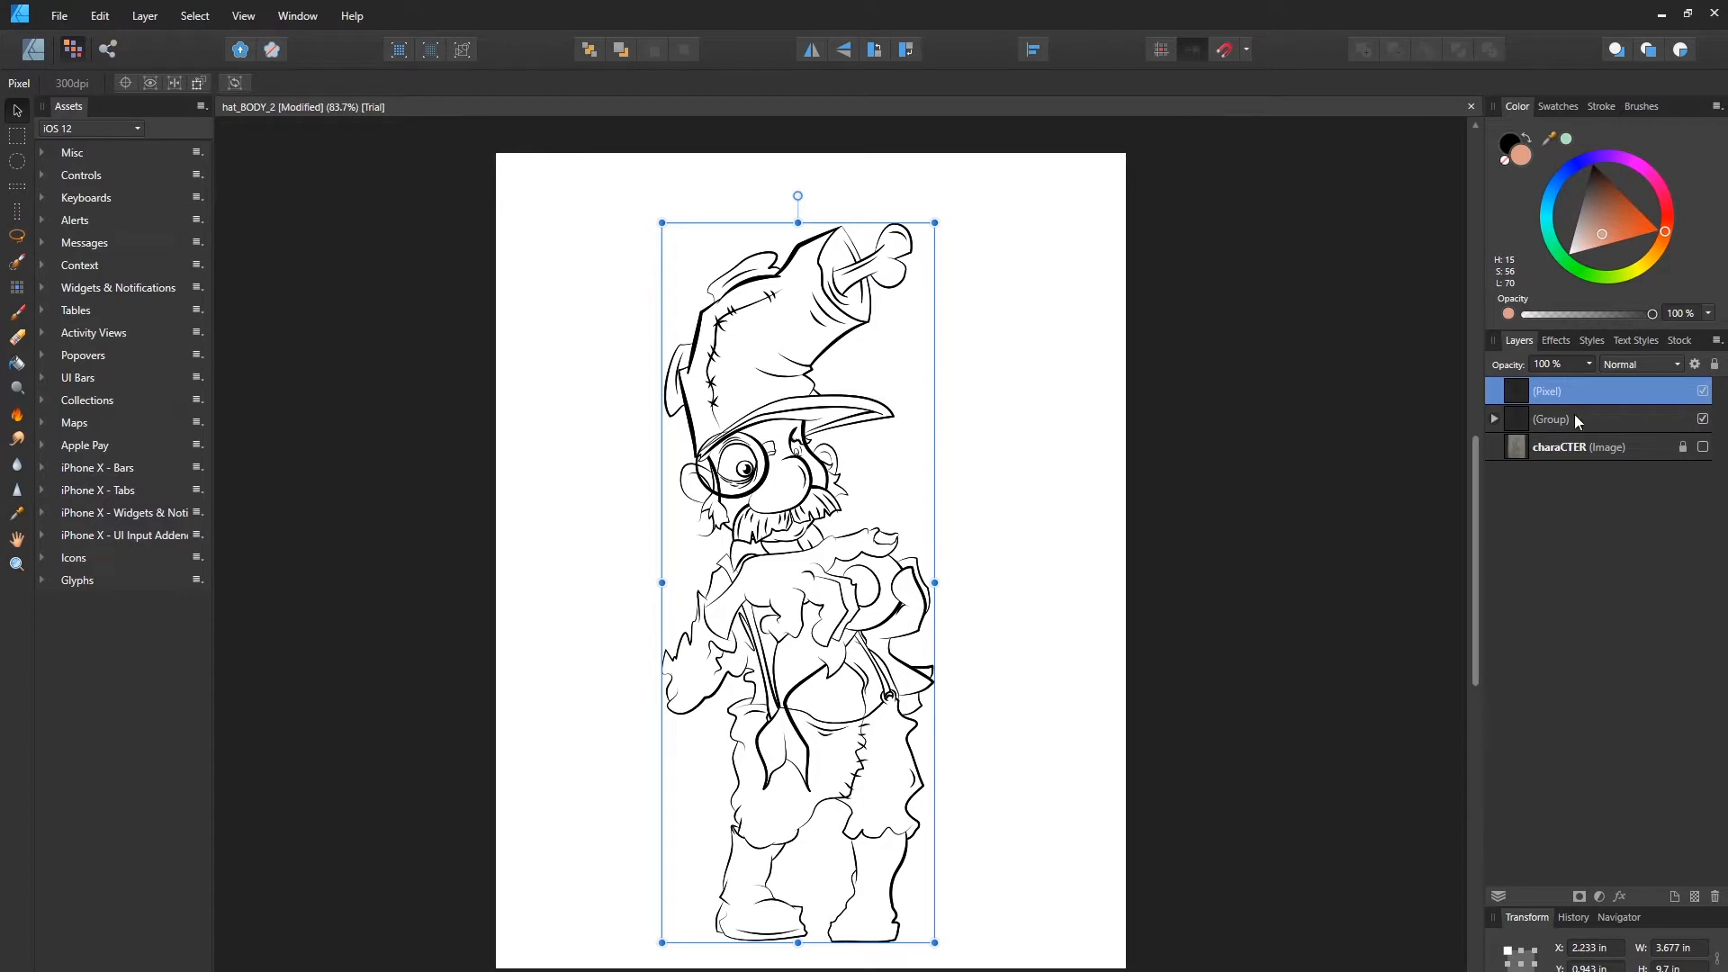
# Step: Hide the group layer and check the pixel layer by toggling its visibility off and back on
pyautogui.click(1702, 420)
pyautogui.click(1702, 392)
pyautogui.click(1701, 392)
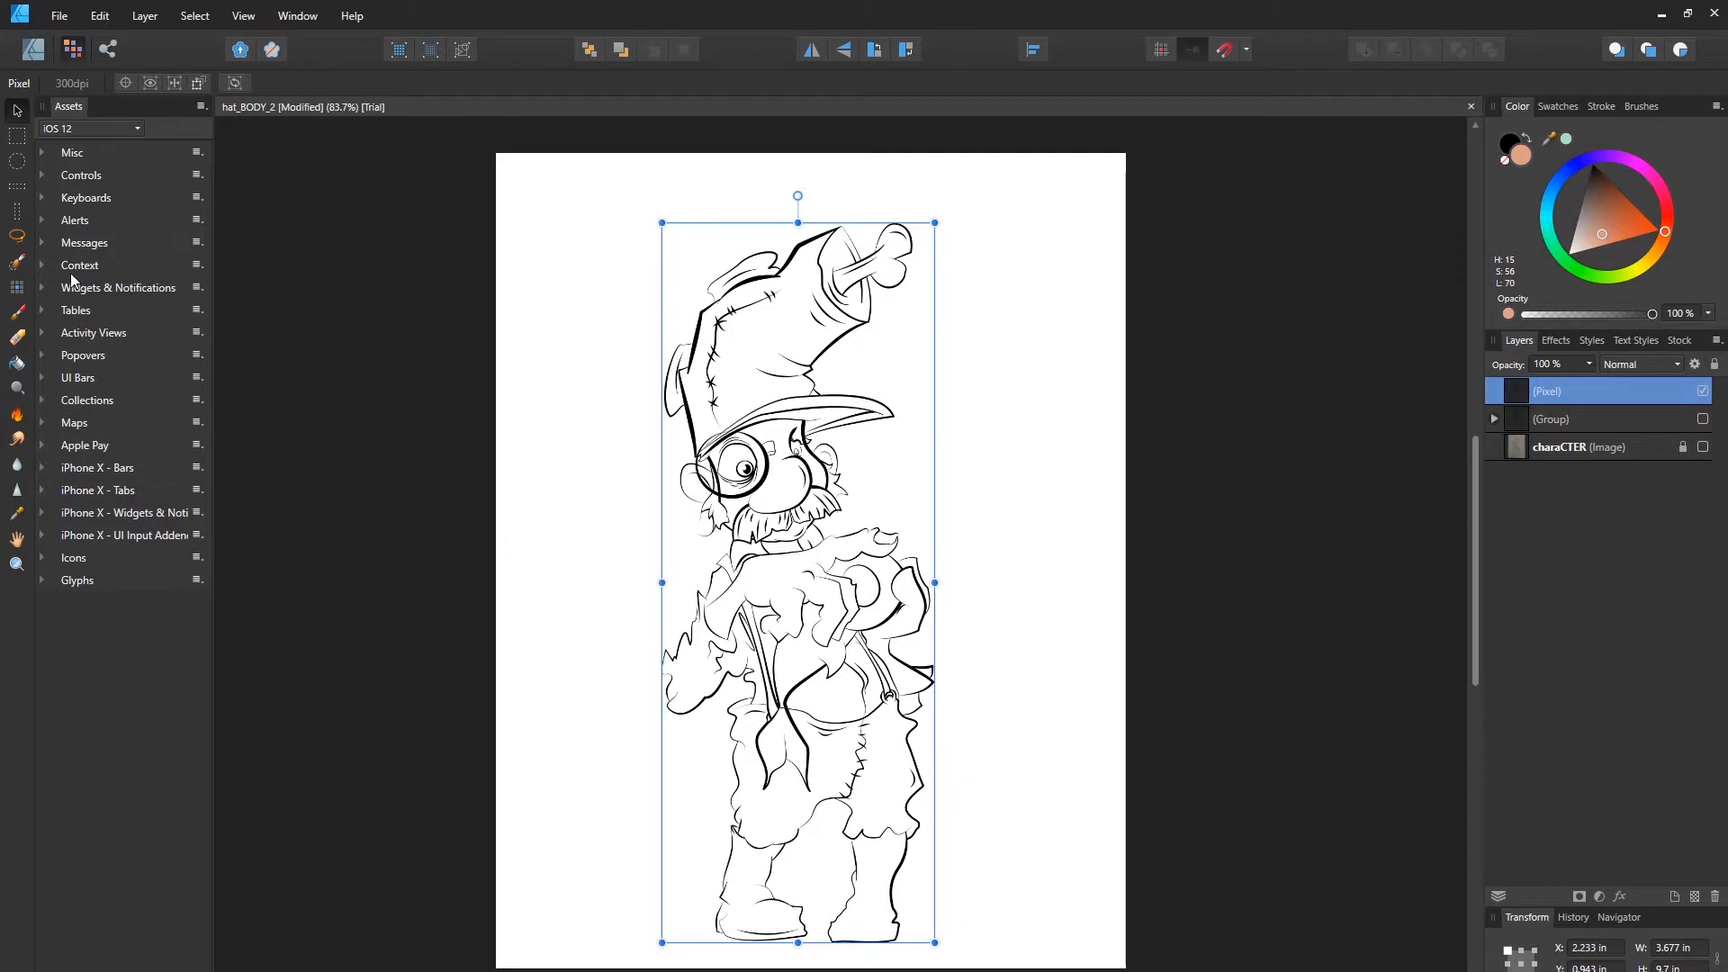
# Step: Flood-fill the shirt area below the outstretched hand on the pixel layer with pale grey-green (H 148, S 16, L 77)
pyautogui.click(26, 366)
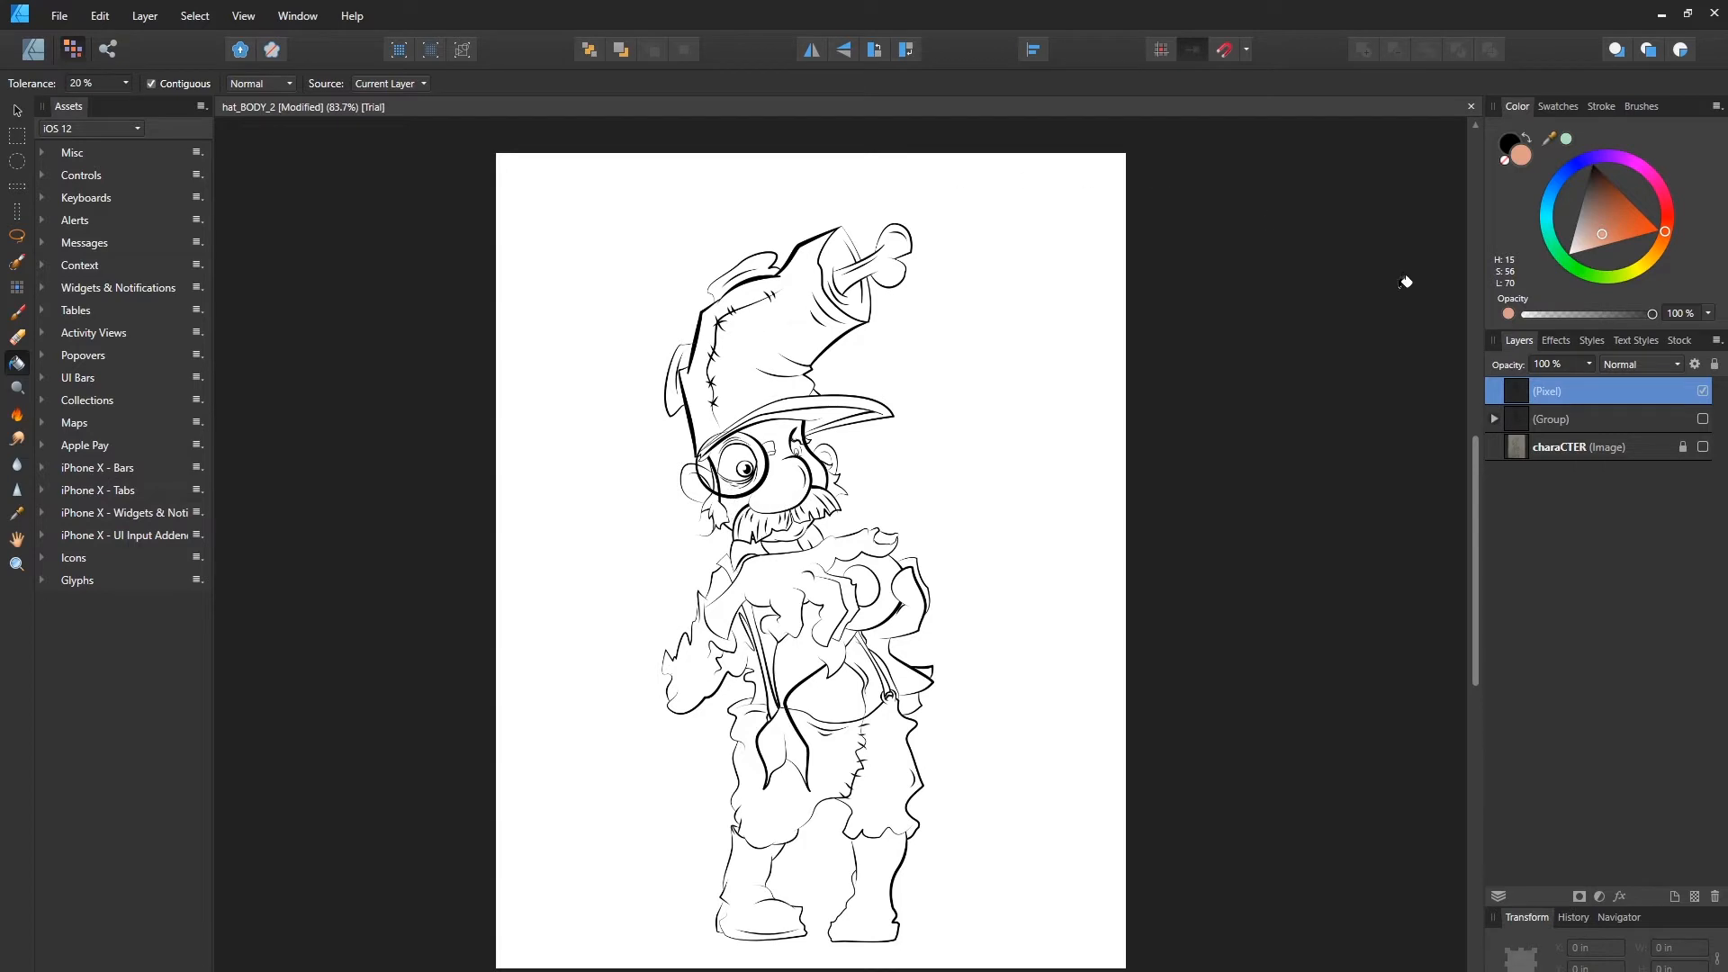
pyautogui.click(1581, 233)
pyautogui.click(1555, 252)
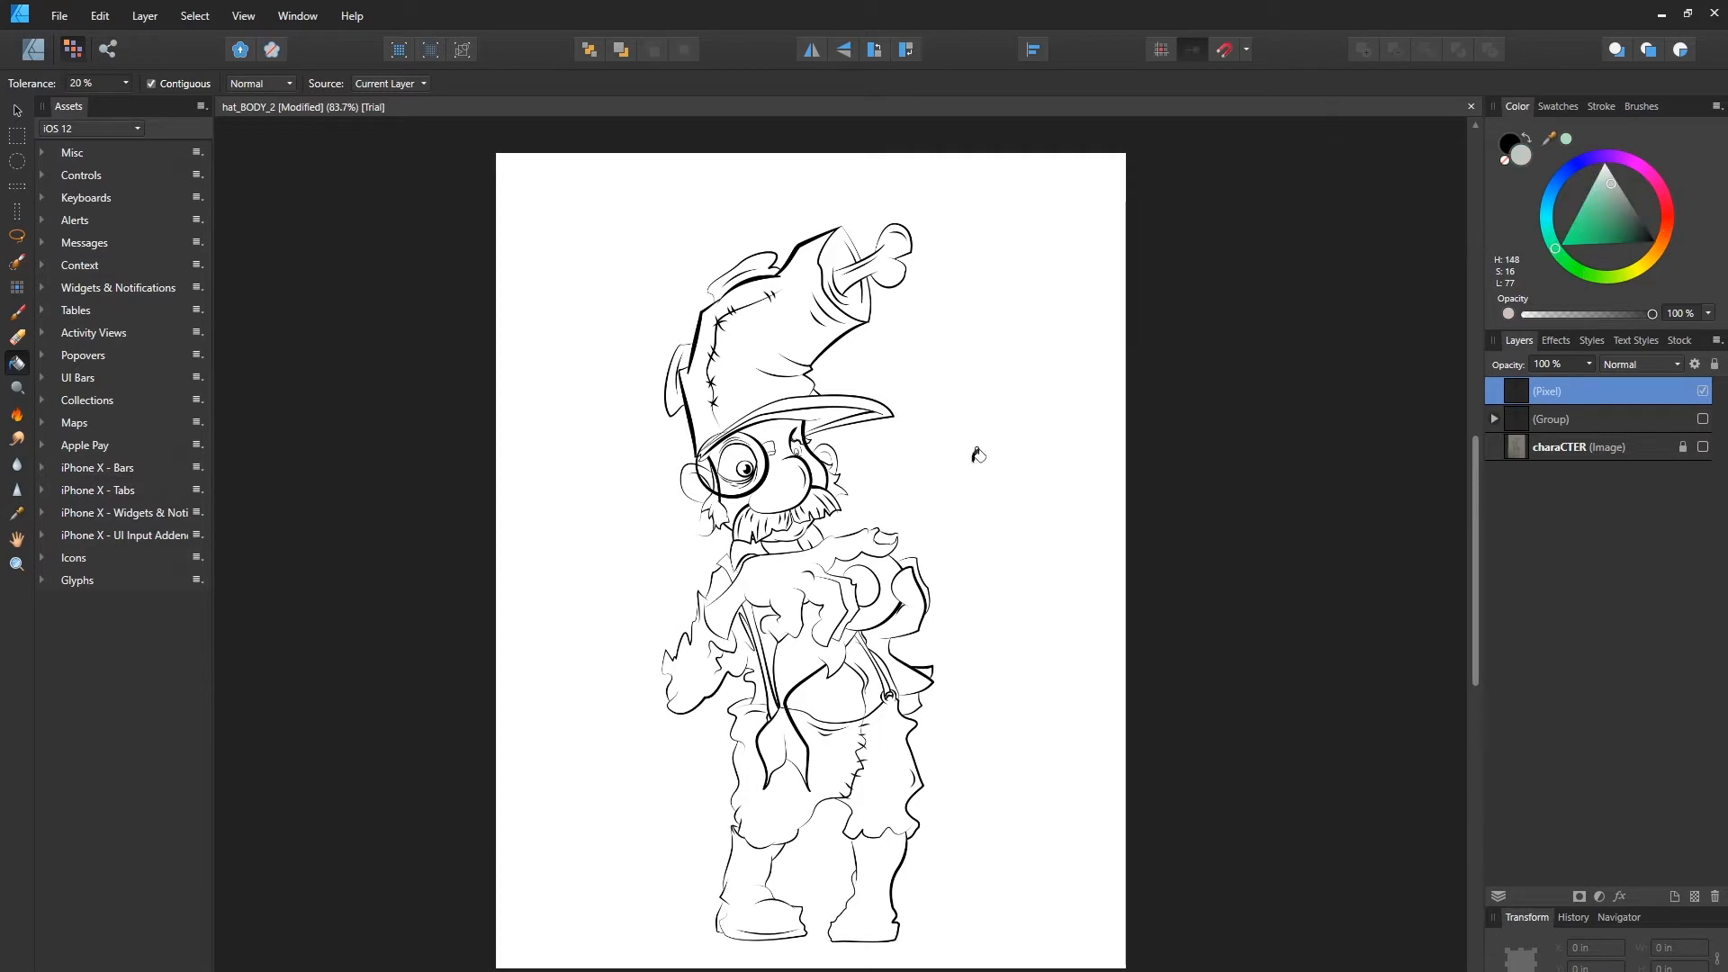
pyautogui.click(814, 655)
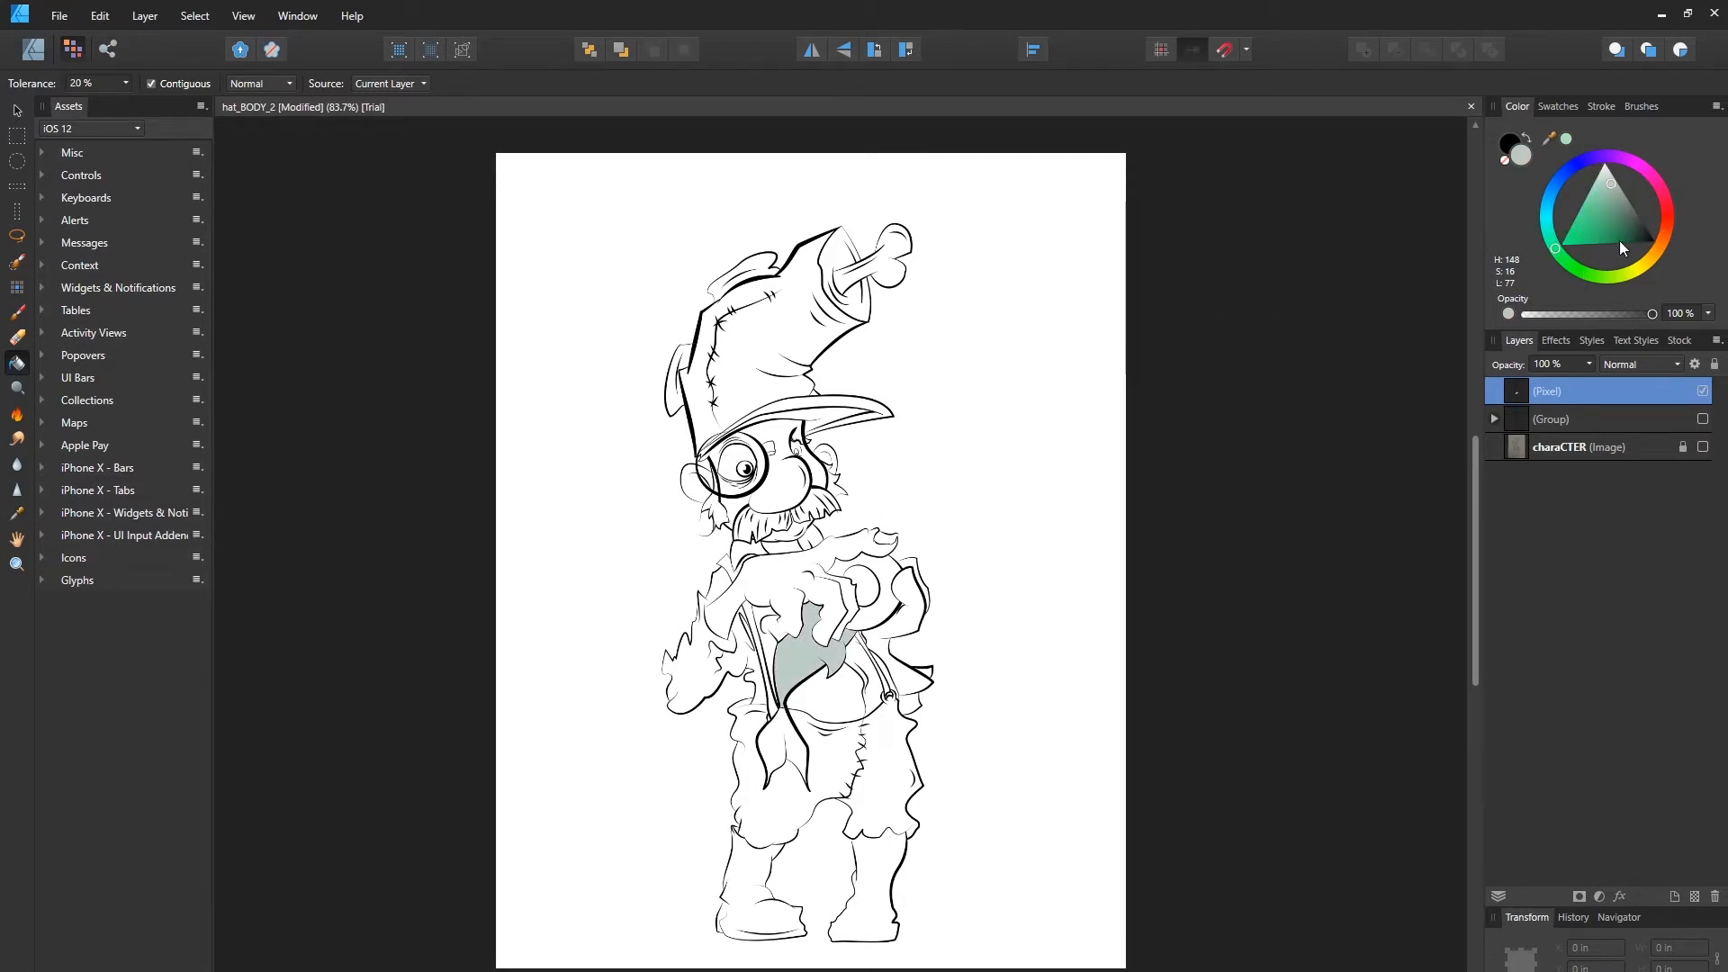
# Step: Try to flood-fill the outstretched hand with beige (H 48, S 15, L 71) and undo the fills
pyautogui.click(1647, 262)
pyautogui.moveTo(1602, 232); pyautogui.dragTo(1647, 261)
pyautogui.click(1646, 264)
pyautogui.moveTo(1605, 201); pyautogui.dragTo(1578, 215)
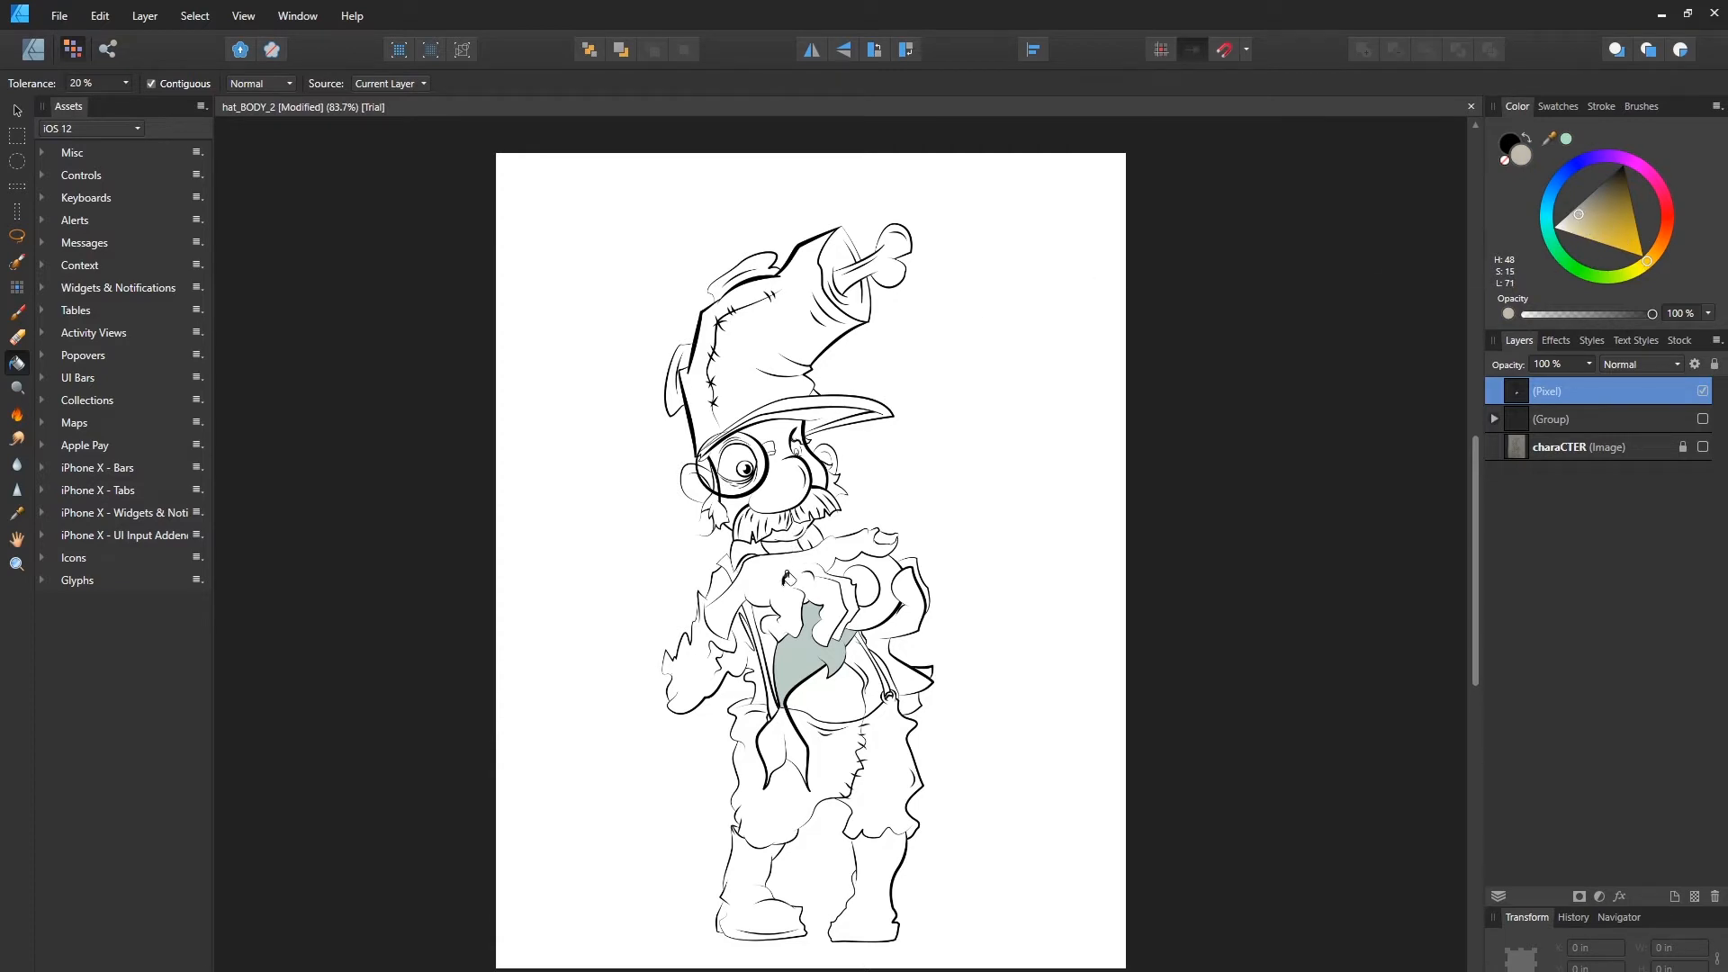
pyautogui.click(785, 574)
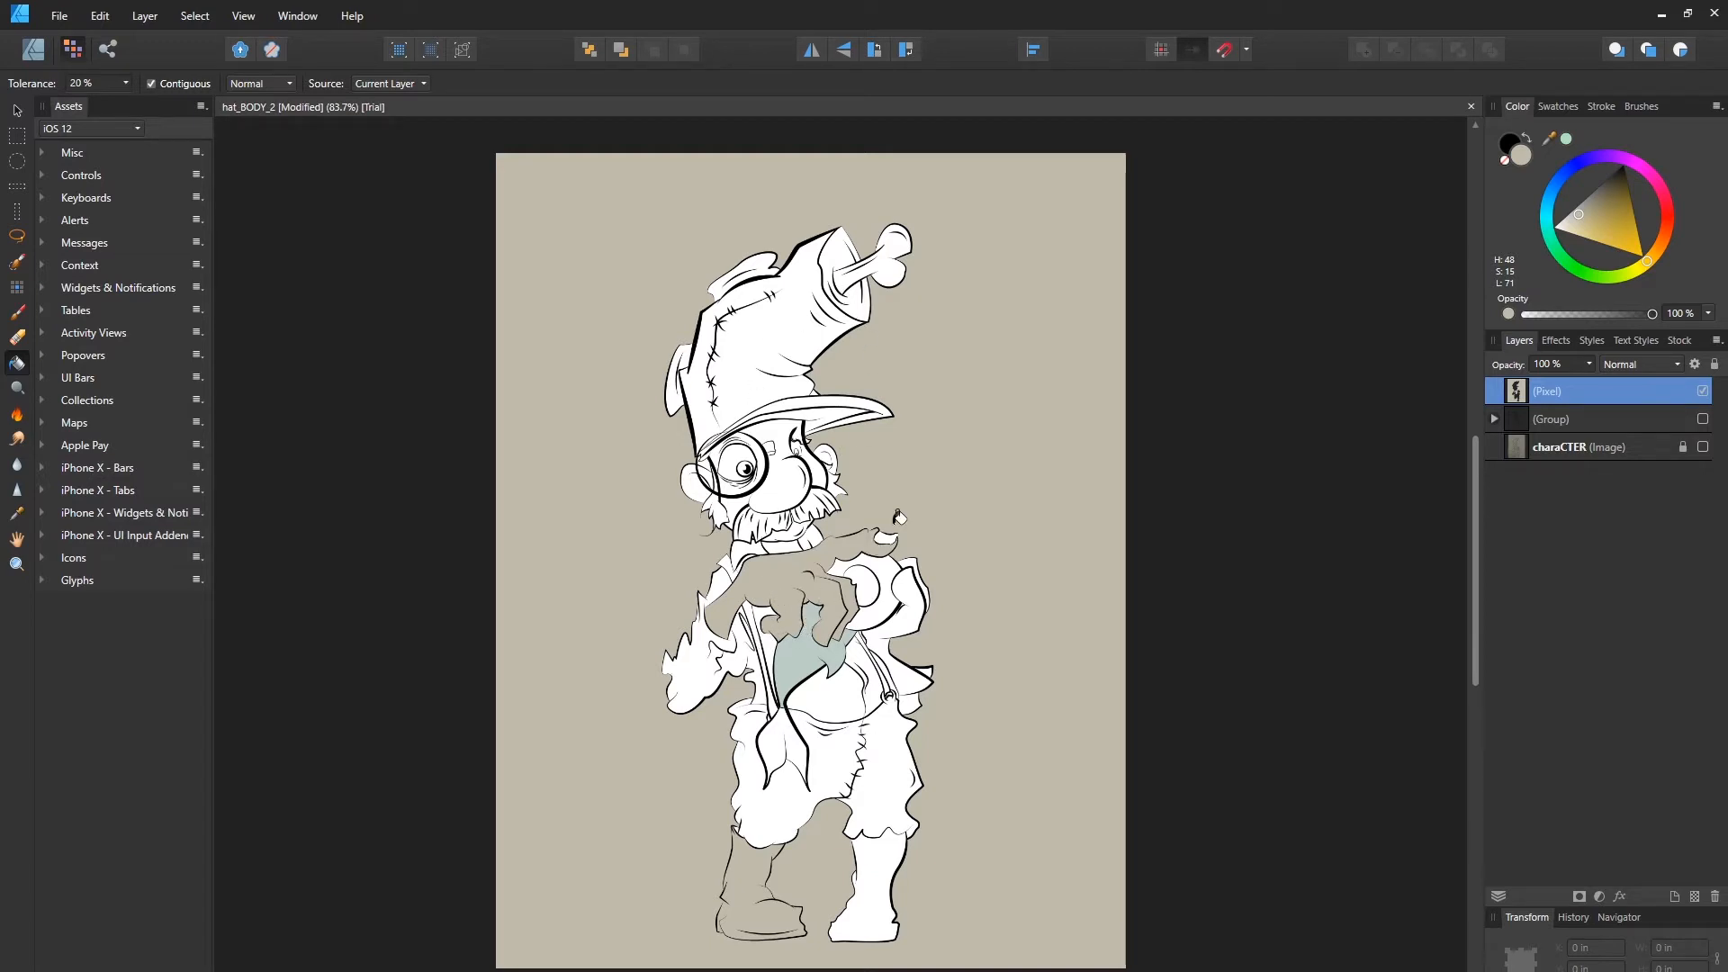
pyautogui.press('z')
pyautogui.moveTo(898, 517); pyautogui.dragTo(845, 493)
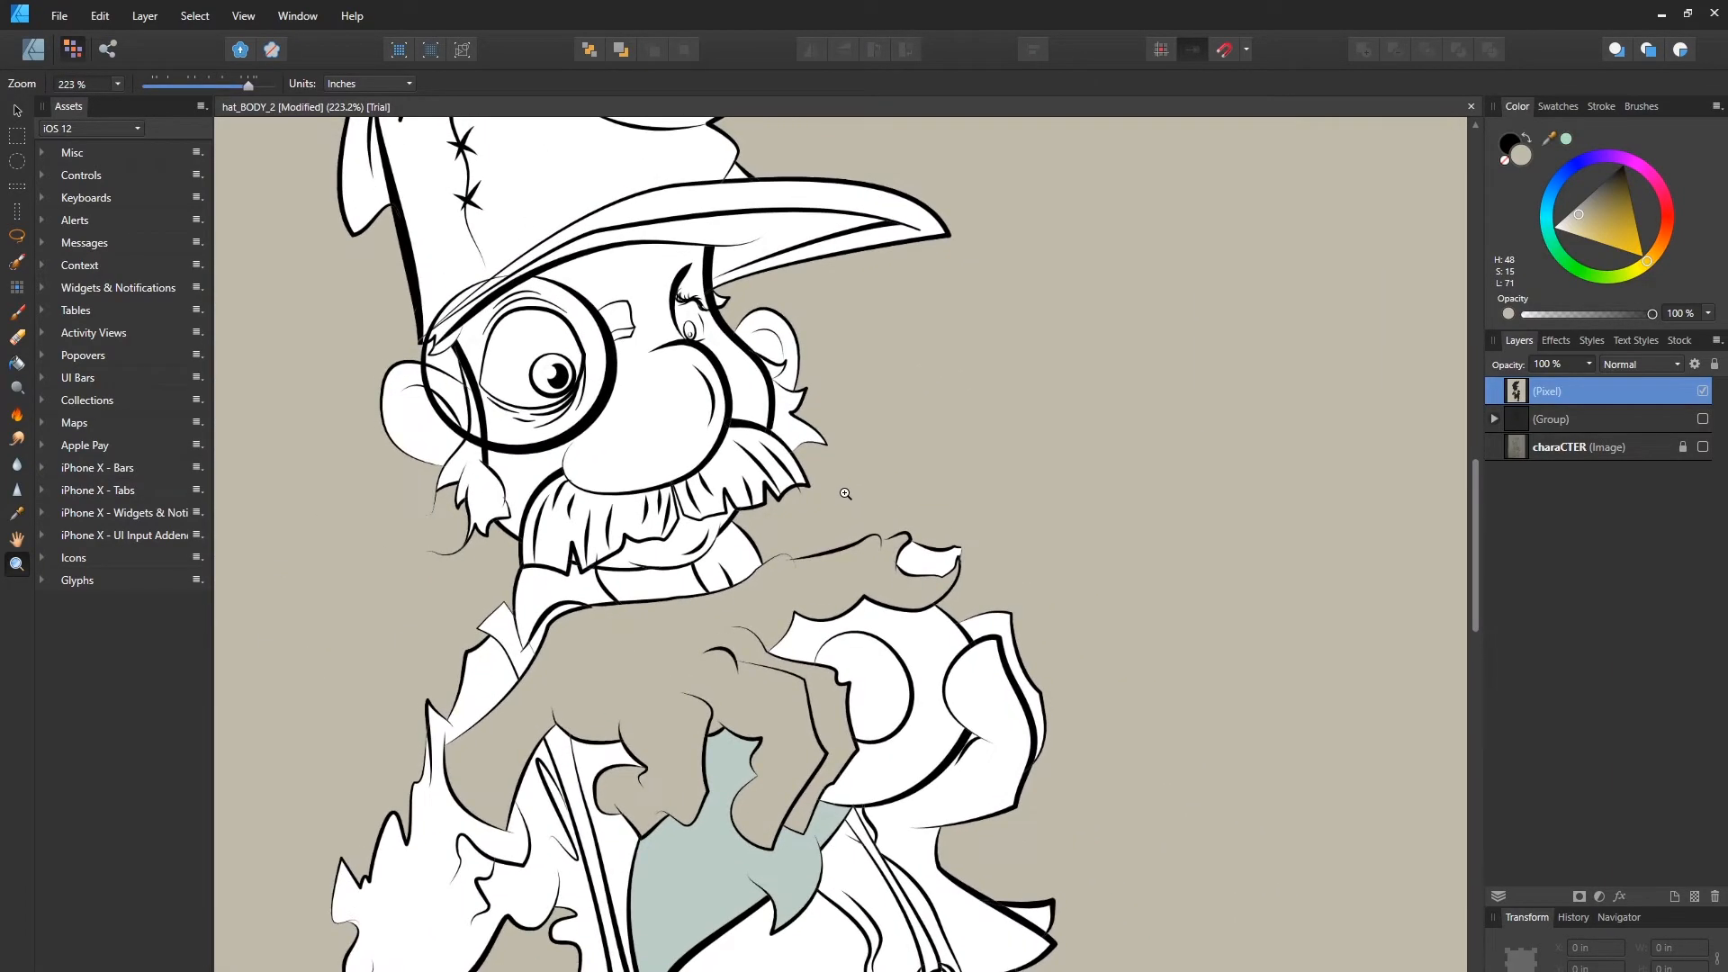
pyautogui.hotkey('ctrl', 'z')
pyautogui.press('g')
pyautogui.moveTo(865, 470); pyautogui.dragTo(1170, 495)
pyautogui.hotkey('ctrl', 'z')
# Step: Set the paint brush to 100% hardness and a 4.3 px width, and try it with a short stroke above the fingertip, undoing the stroke
pyautogui.press('z')
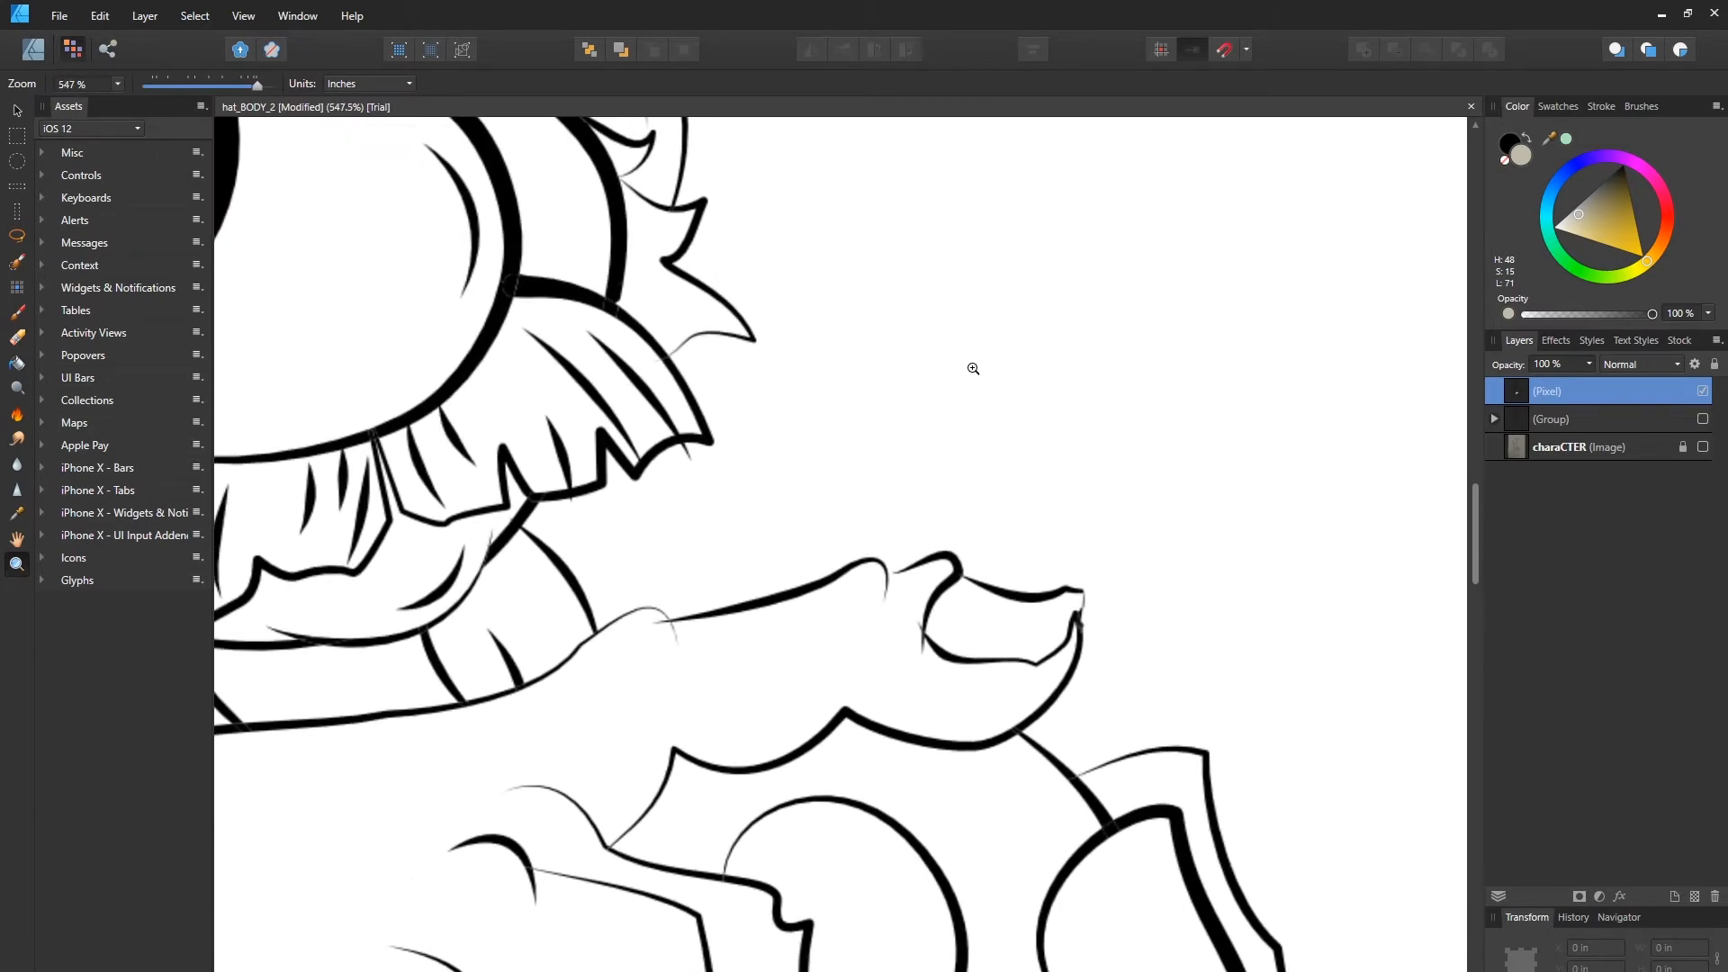
pyautogui.click(18, 311)
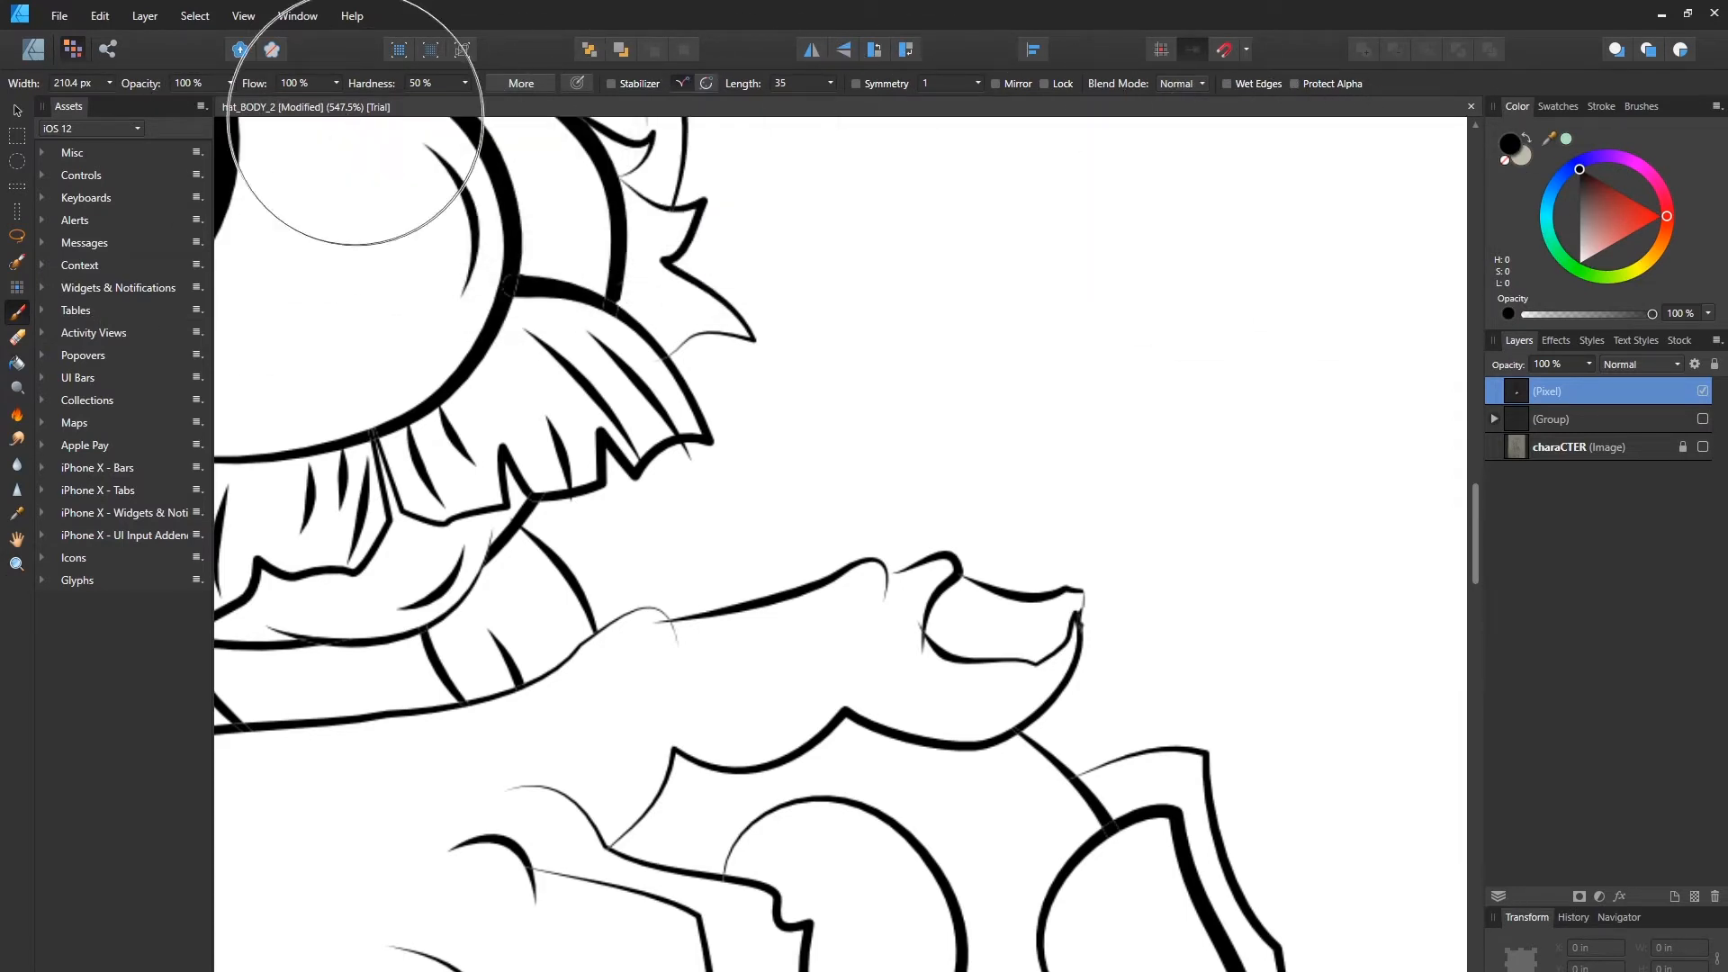
pyautogui.click(459, 84)
pyautogui.moveTo(501, 102); pyautogui.dragTo(563, 101)
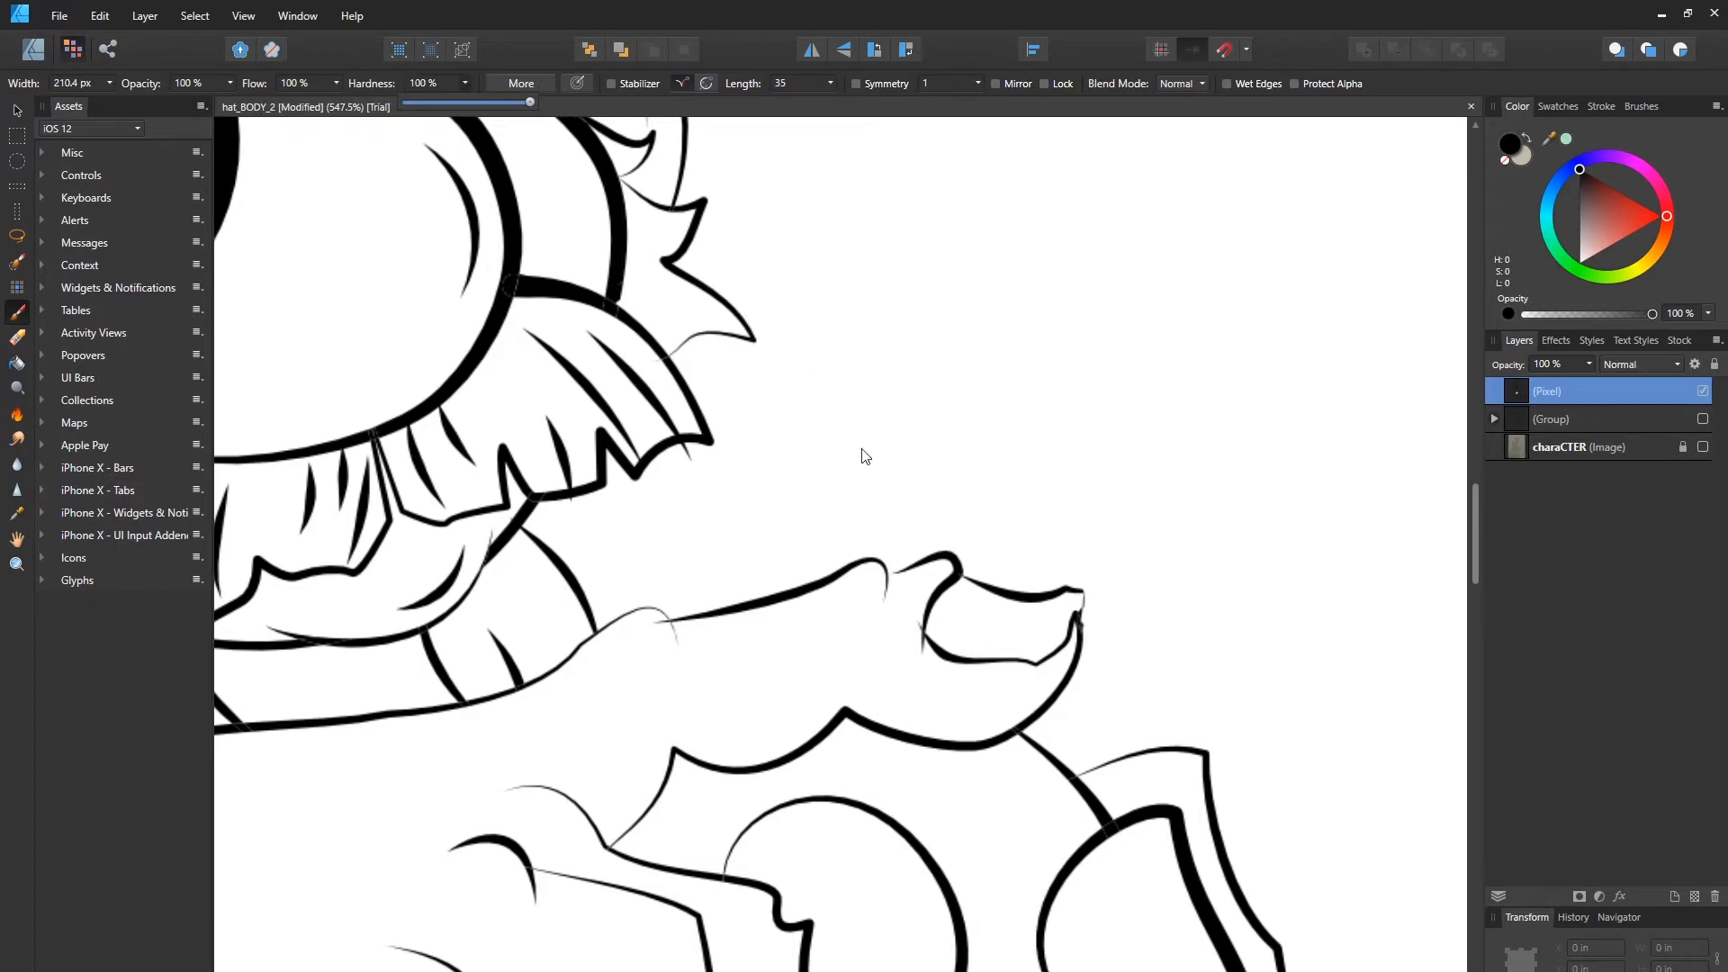
pyautogui.press('[')
pyautogui.press('[')
pyautogui.press('[')
pyautogui.press('[')
pyautogui.press('[')
pyautogui.press('[')
pyautogui.press('[')
pyautogui.press('[')
pyautogui.press('[')
pyautogui.press('[')
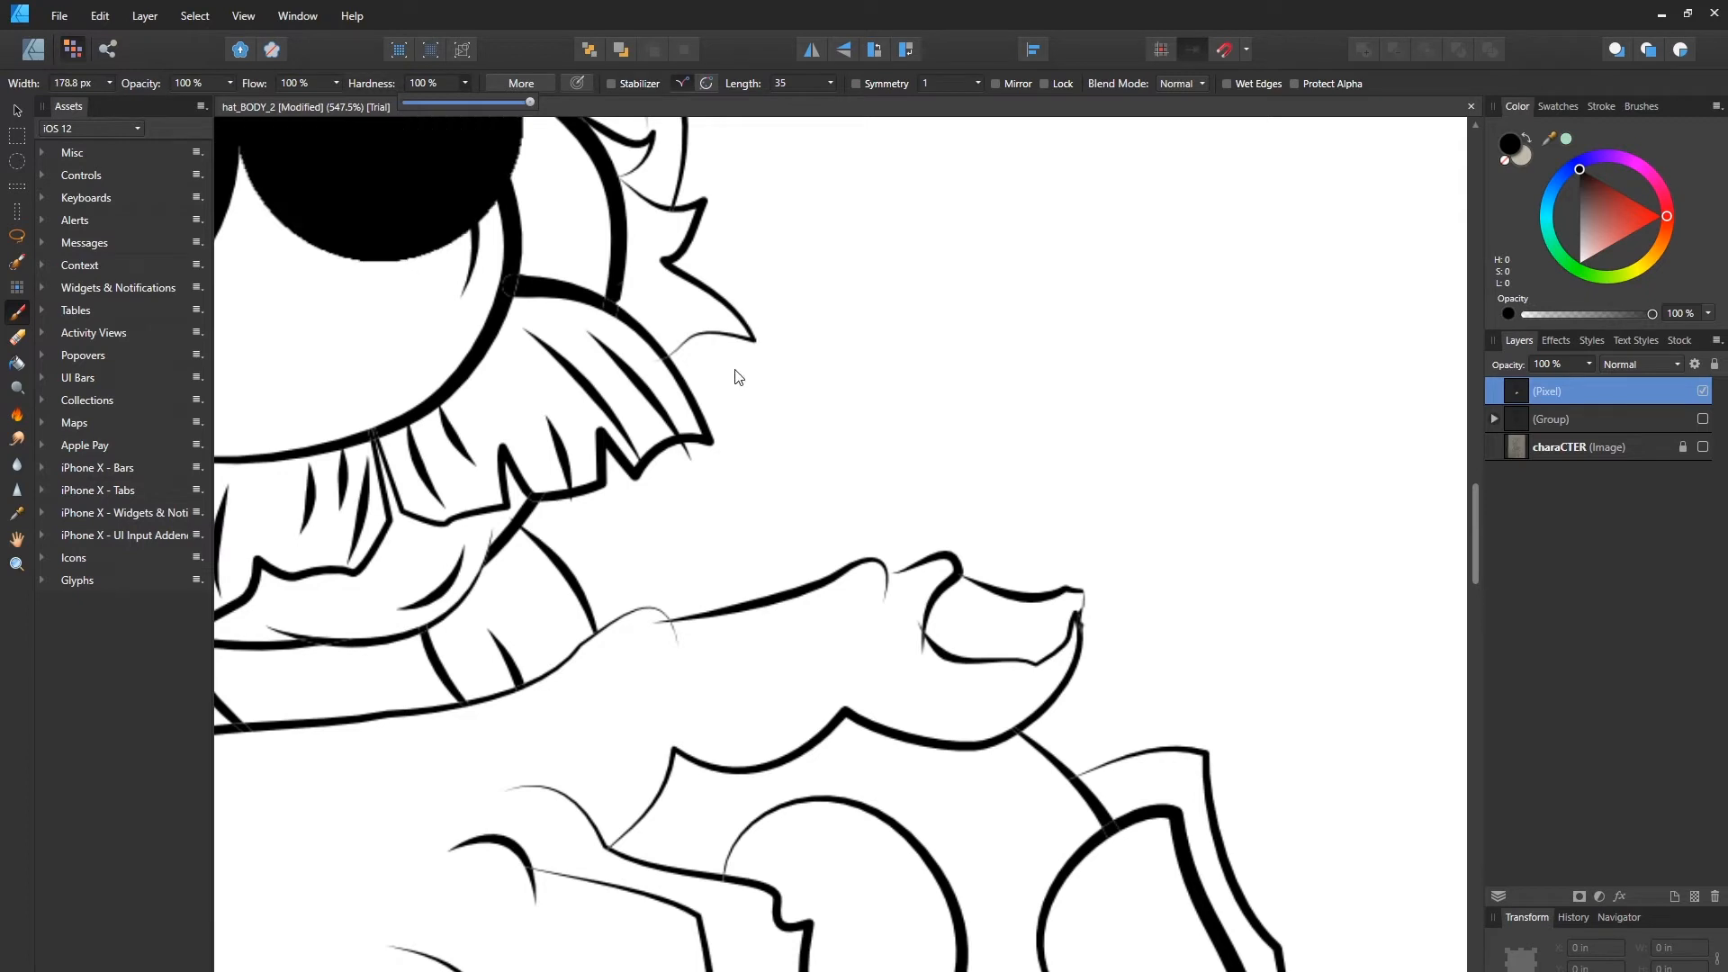
pyautogui.press('[')
pyautogui.press('[')
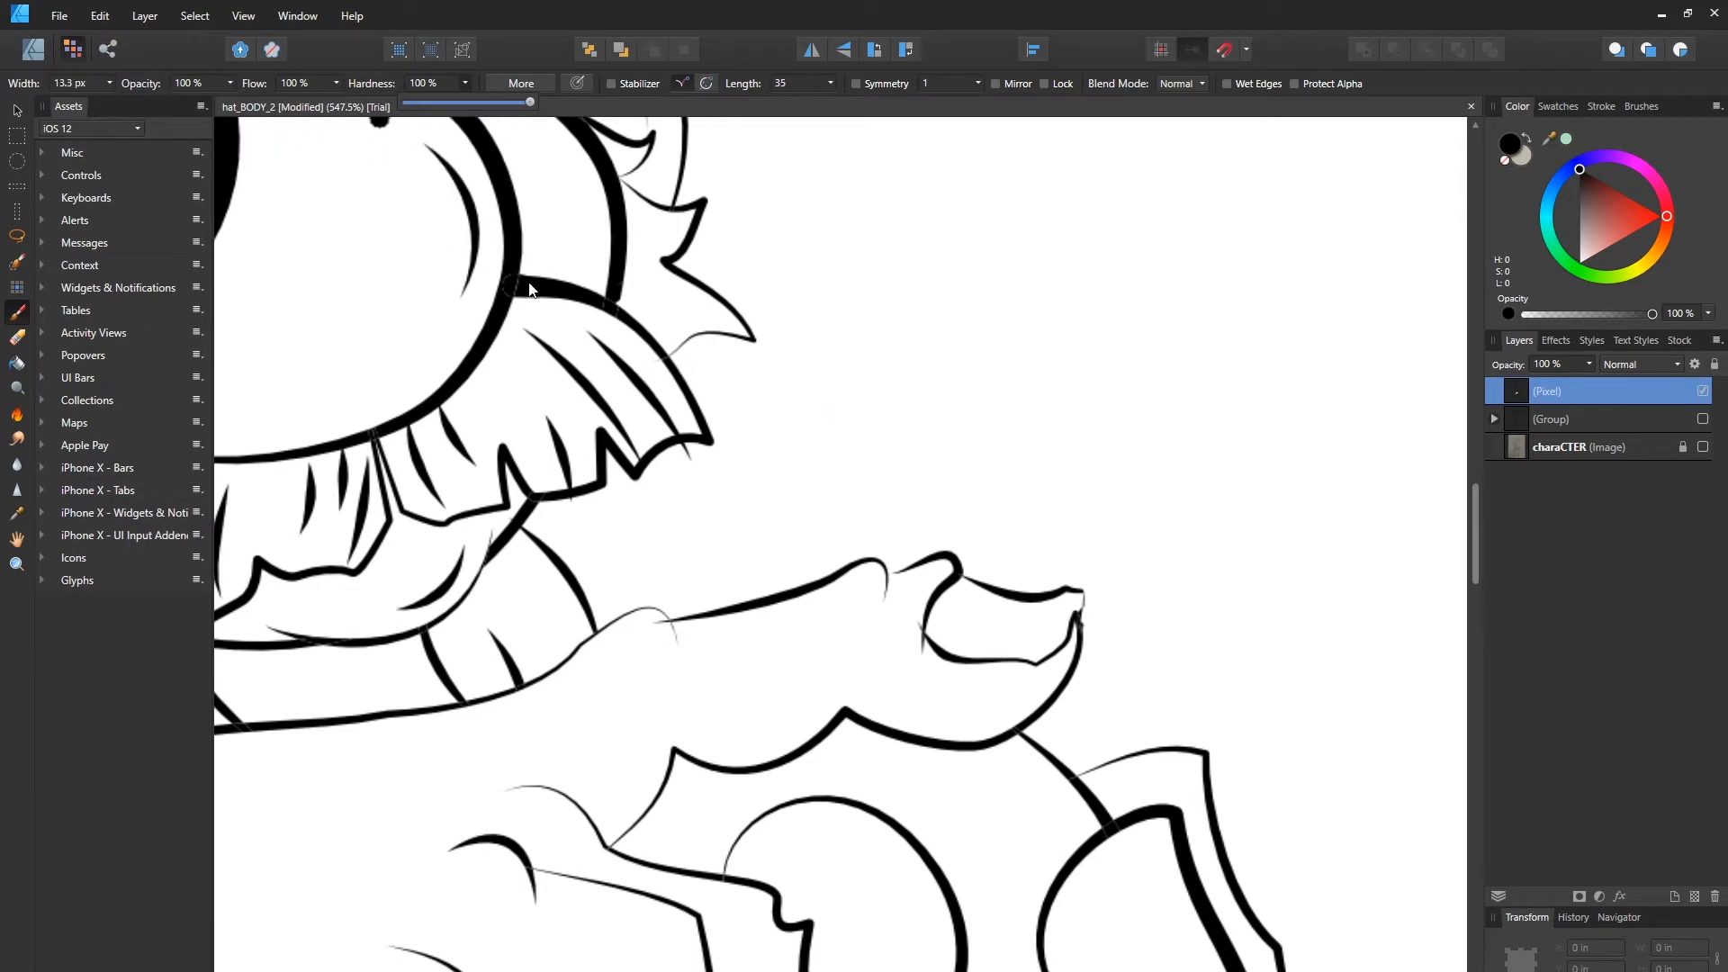
pyautogui.press('[')
pyautogui.press('[')
pyautogui.press('[')
pyautogui.moveTo(1049, 524)
pyautogui.mouseDown()
pyautogui.moveTo(1047, 543)
pyautogui.moveTo(1113, 513)
pyautogui.mouseUp()
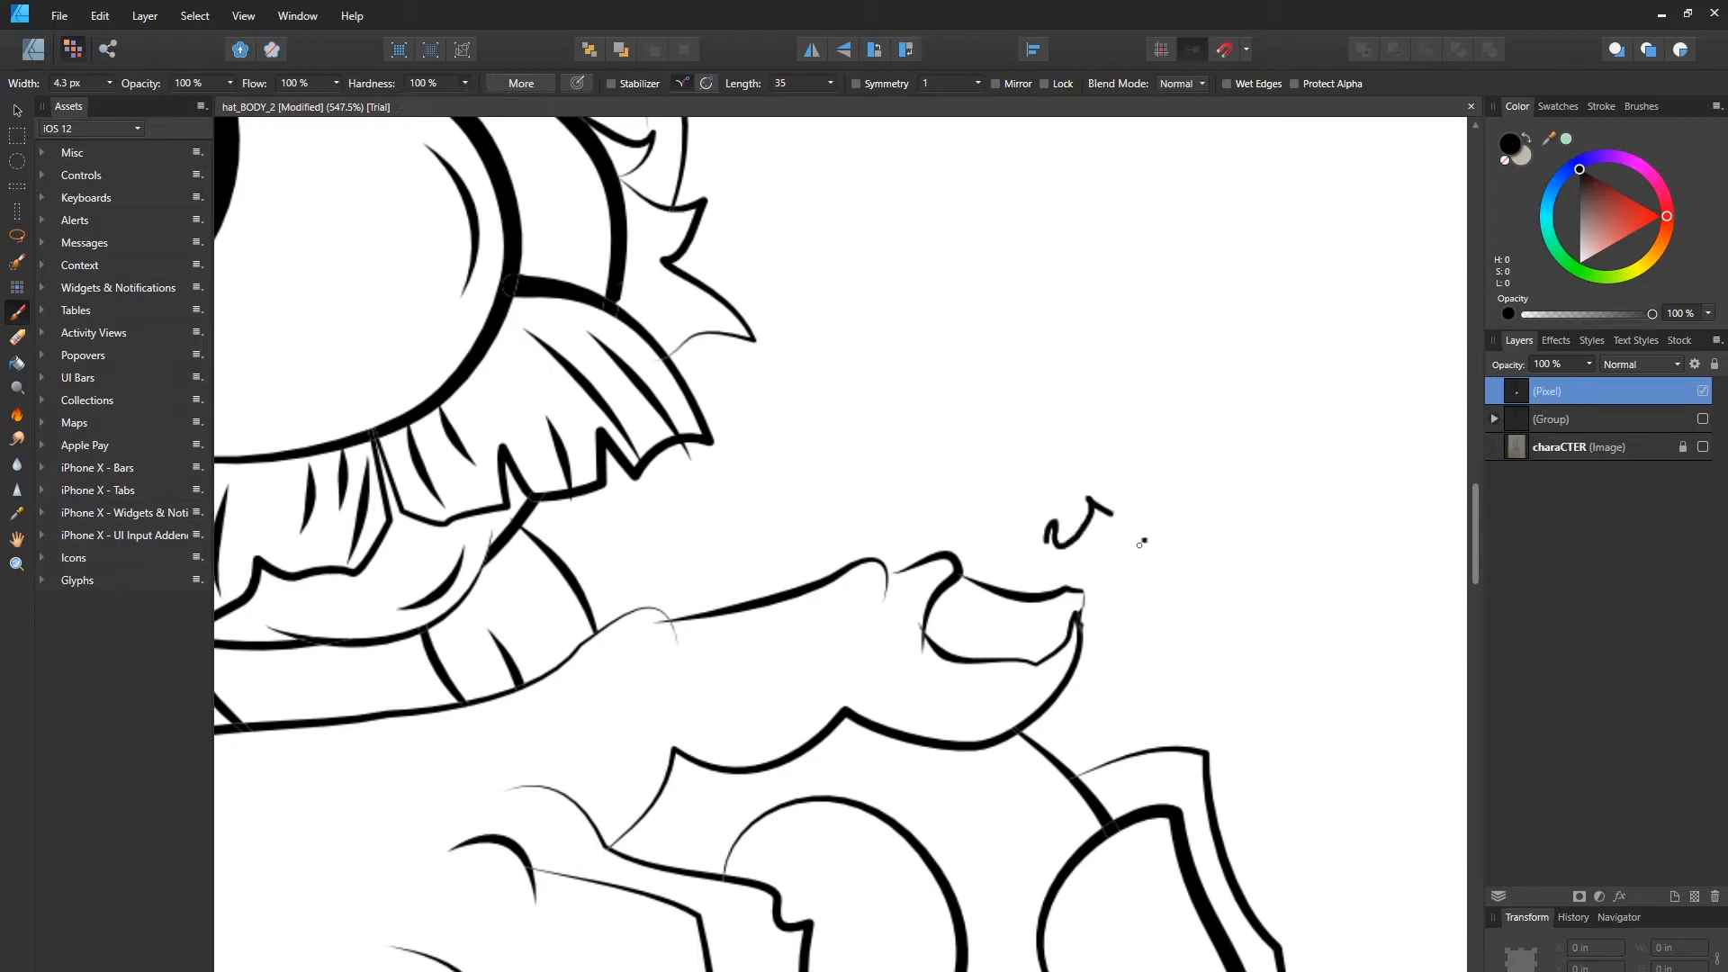
pyautogui.hotkey('ctrl', 'z')
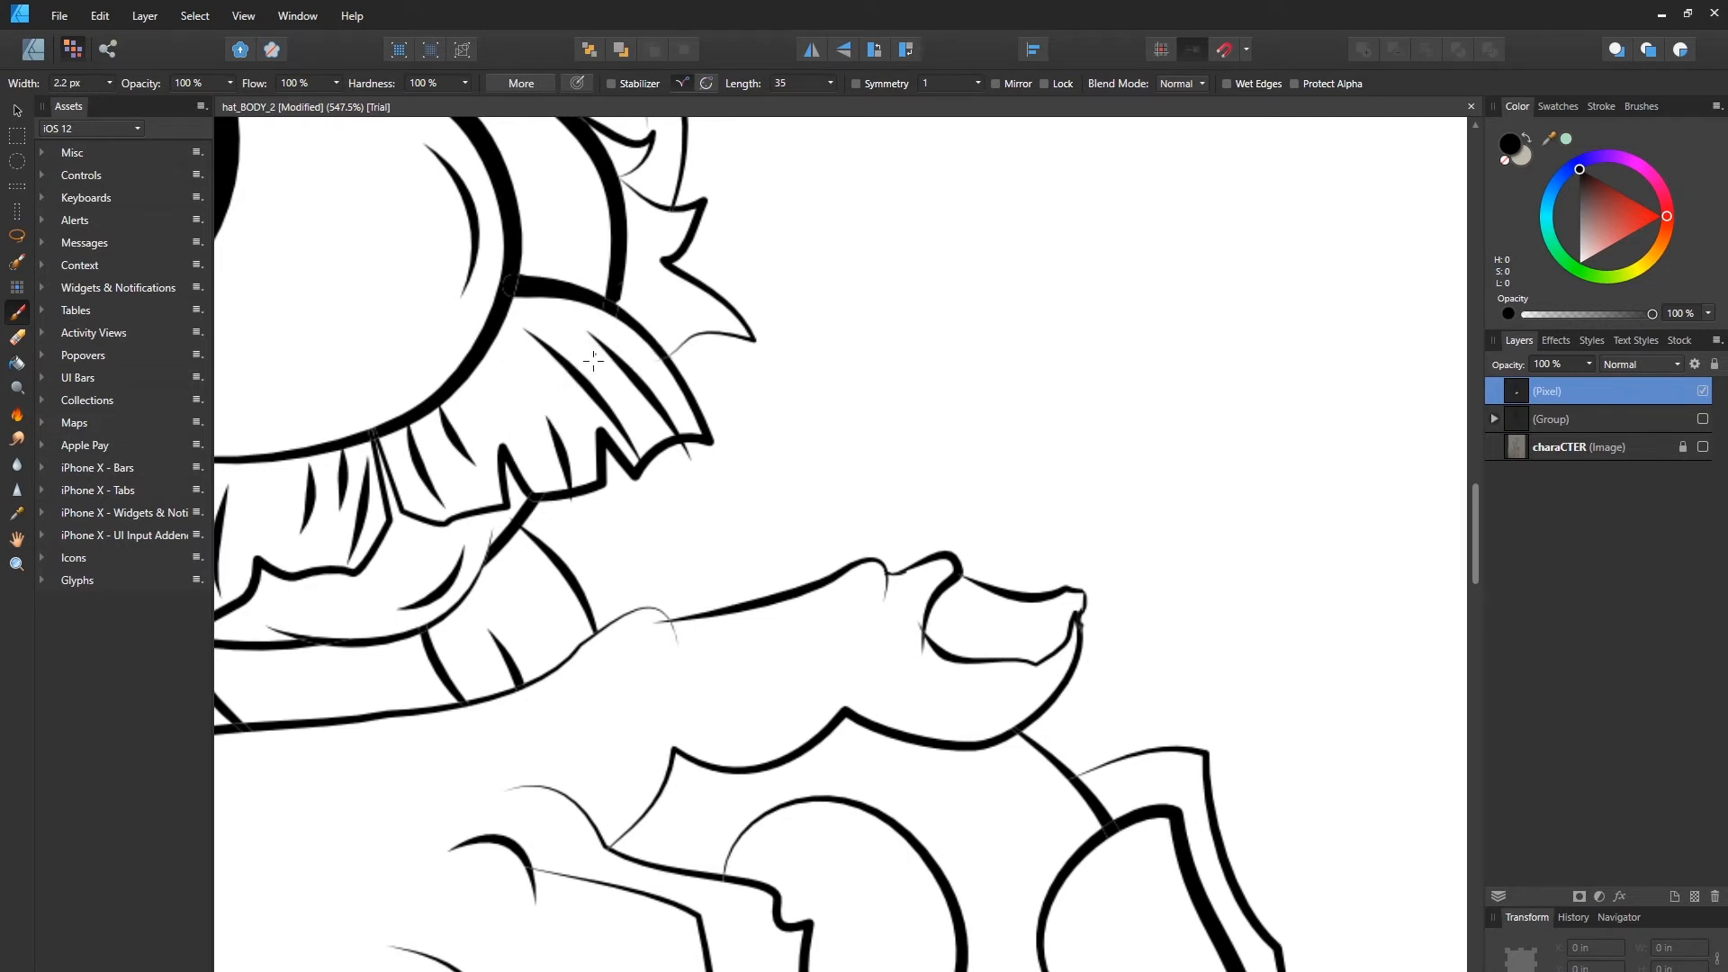
# Step: Try to flood-fill the outstretched hand with golden yellow (H 48, S 67, L 73) at a higher tolerance
pyautogui.moveTo(518, 417); pyautogui.dragTo(895, 186)
pyautogui.moveTo(667, 465)
pyautogui.mouseDown()
pyautogui.moveTo(693, 410)
pyautogui.moveTo(644, 516)
pyautogui.mouseUp()
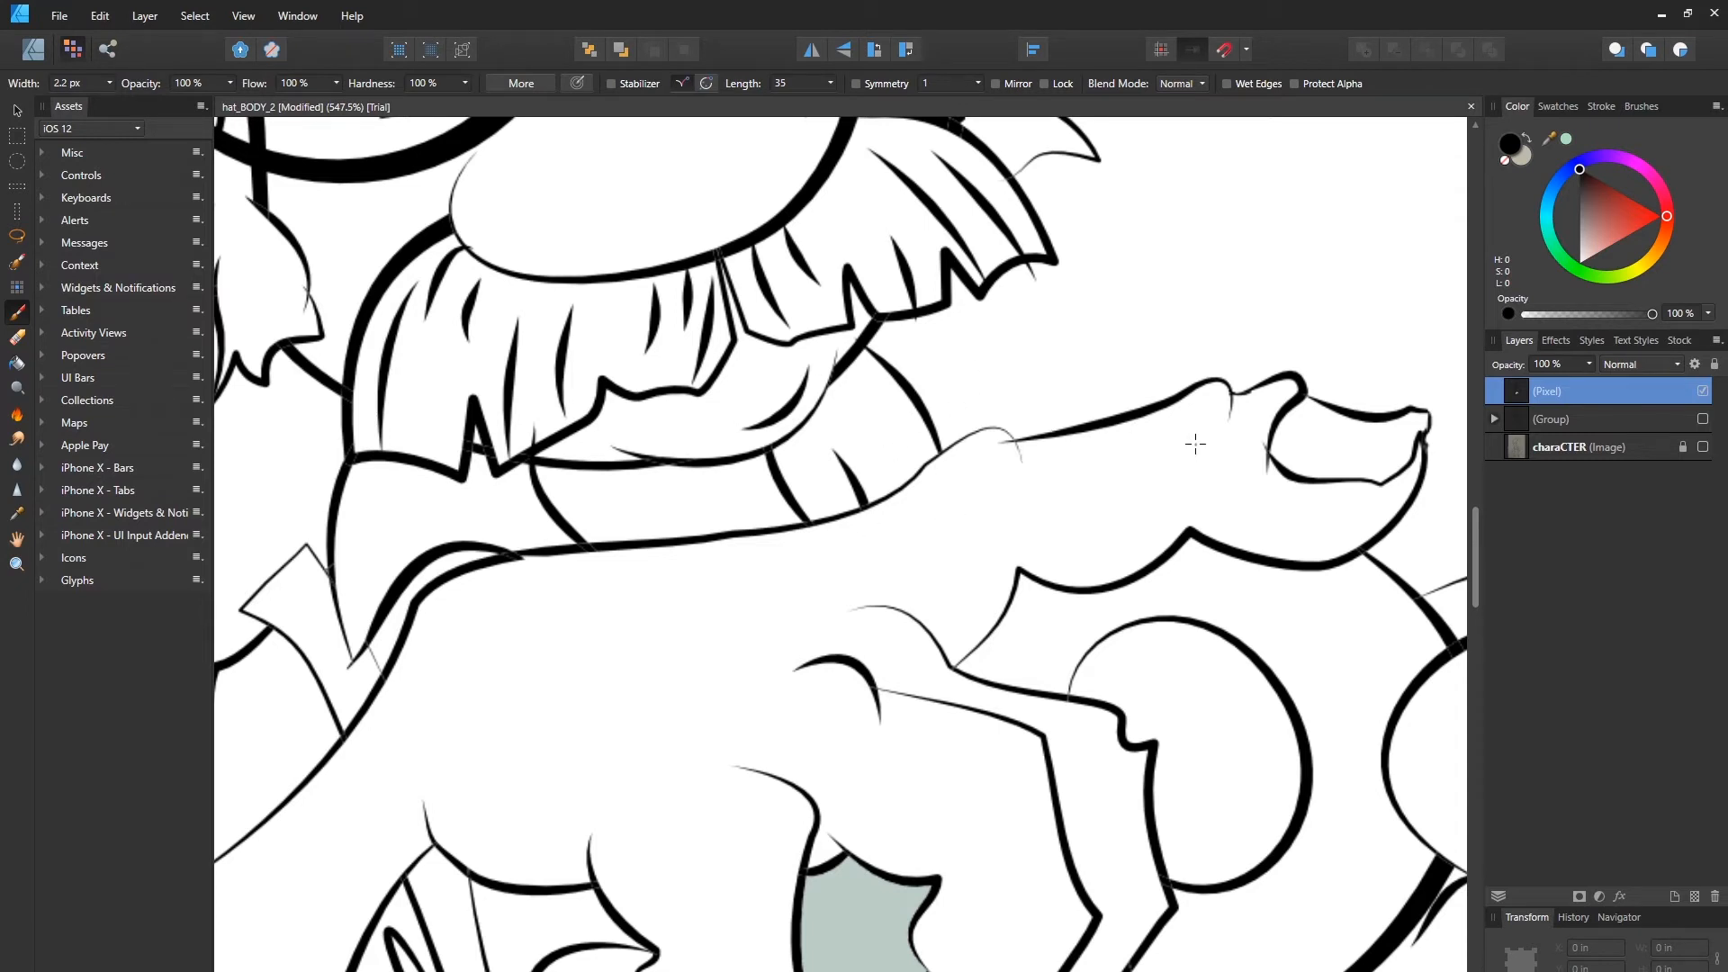
pyautogui.keyDown('alt'); pyautogui.click(699, 441); pyautogui.keyUp('alt')
pyautogui.press('g')
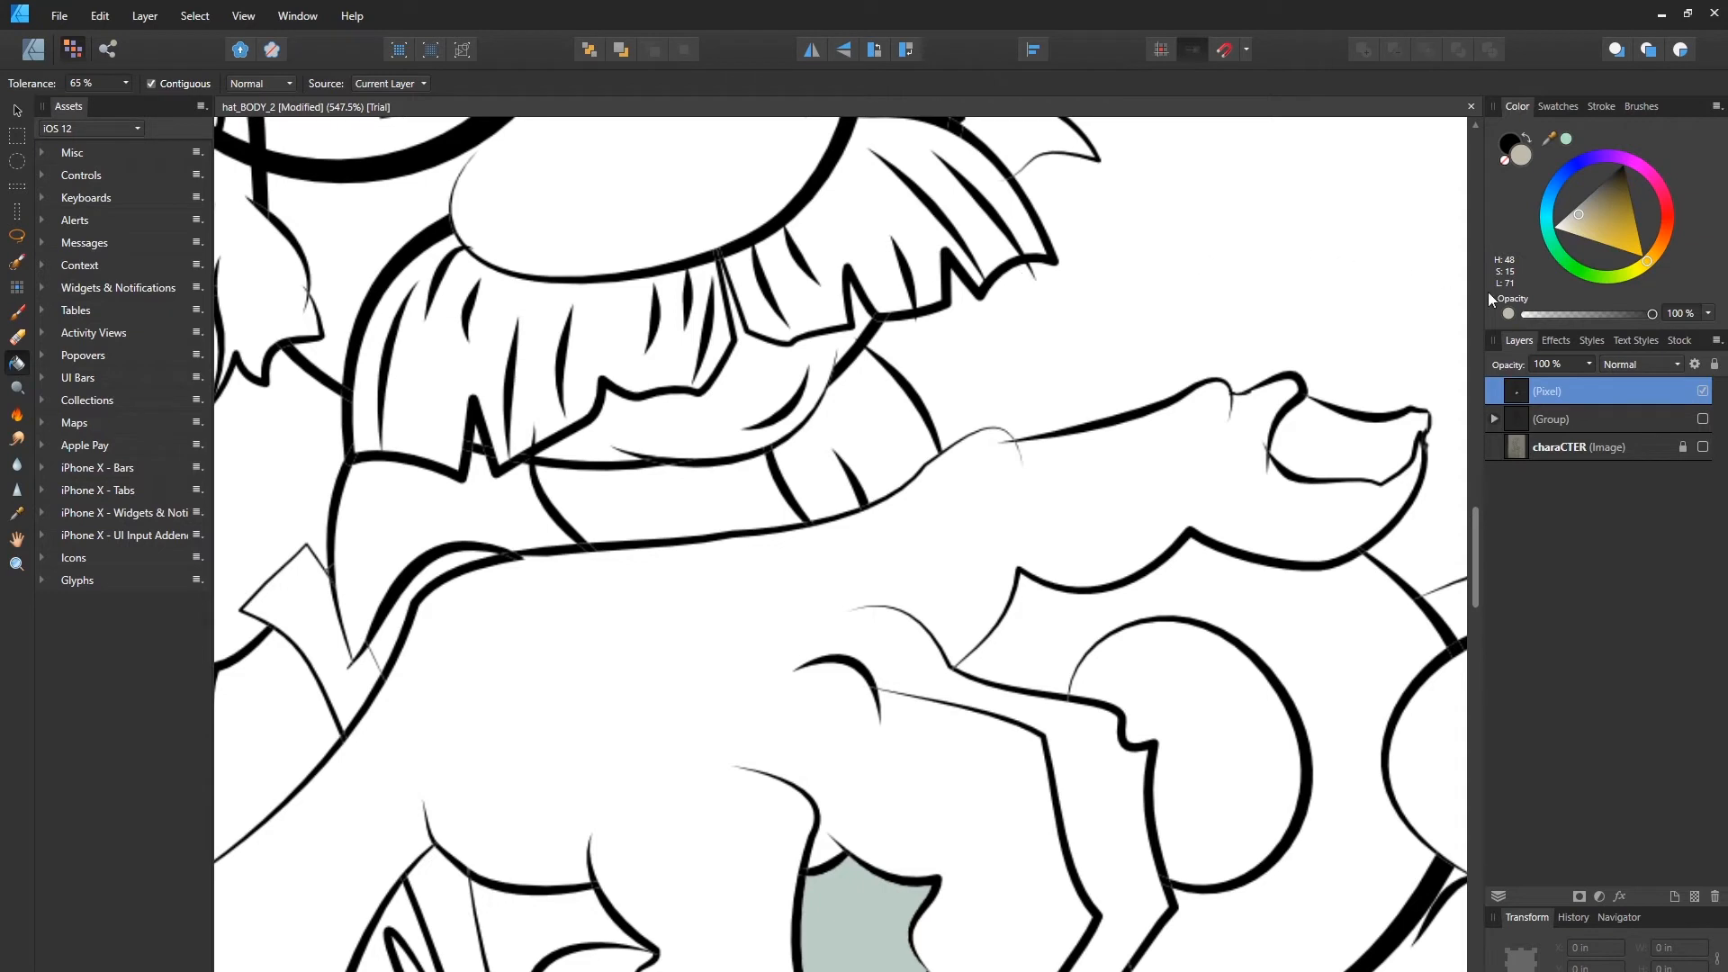
pyautogui.moveTo(1629, 241)
pyautogui.mouseDown()
pyautogui.moveTo(1618, 215)
pyautogui.moveTo(1592, 232)
pyautogui.mouseUp()
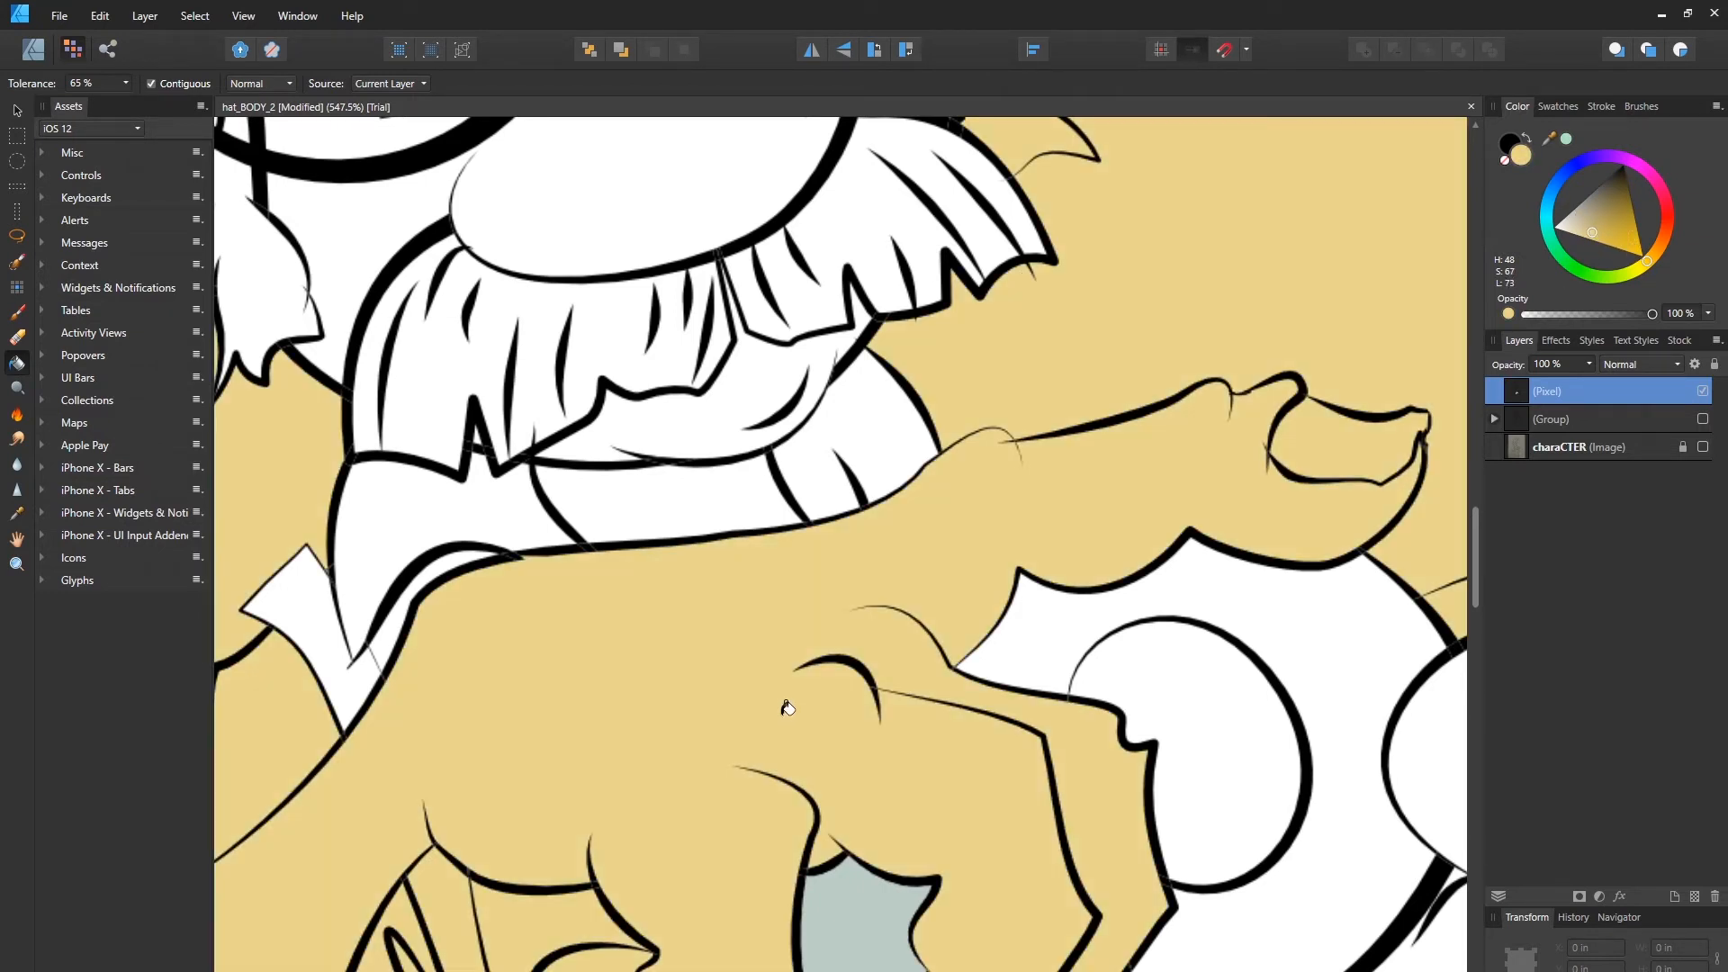
pyautogui.click(790, 656)
pyautogui.moveTo(932, 555); pyautogui.dragTo(1038, 348)
pyautogui.moveTo(863, 532); pyautogui.dragTo(619, 634)
pyautogui.scroll(-2, 620, 635)
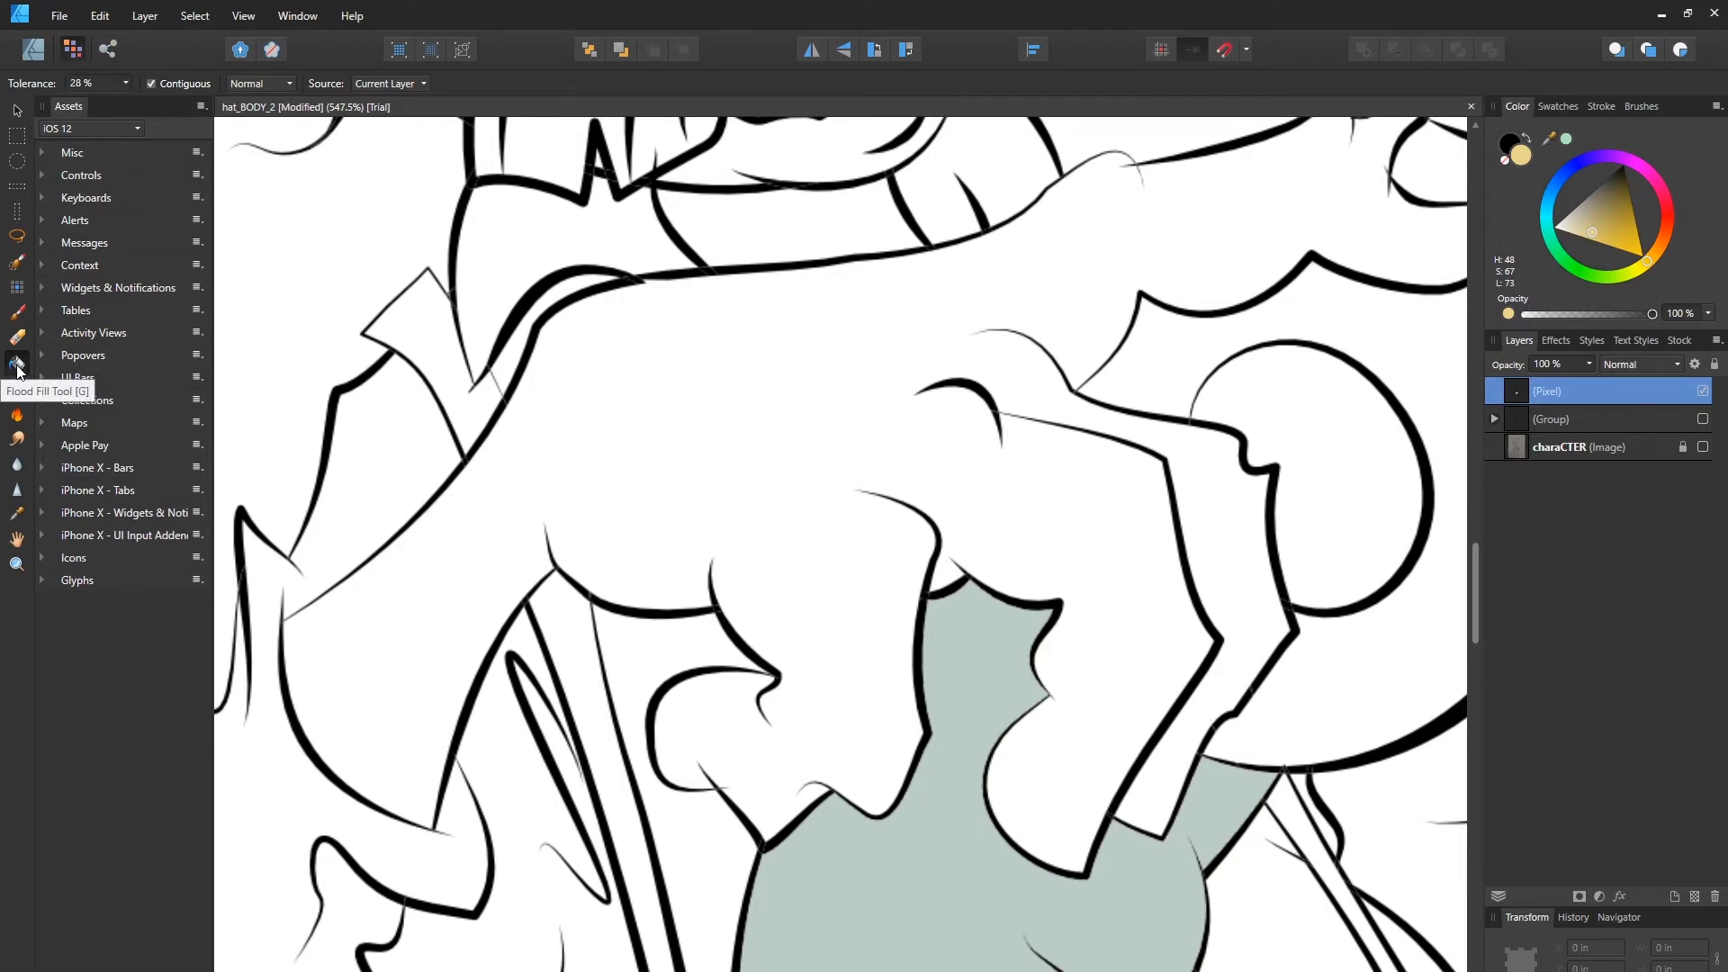
# Step: Set the Flood Fill tolerance to 12% and fill the outstretched hand with golden yellow
pyautogui.click(124, 81)
pyautogui.moveTo(126, 101); pyautogui.dragTo(218, 104)
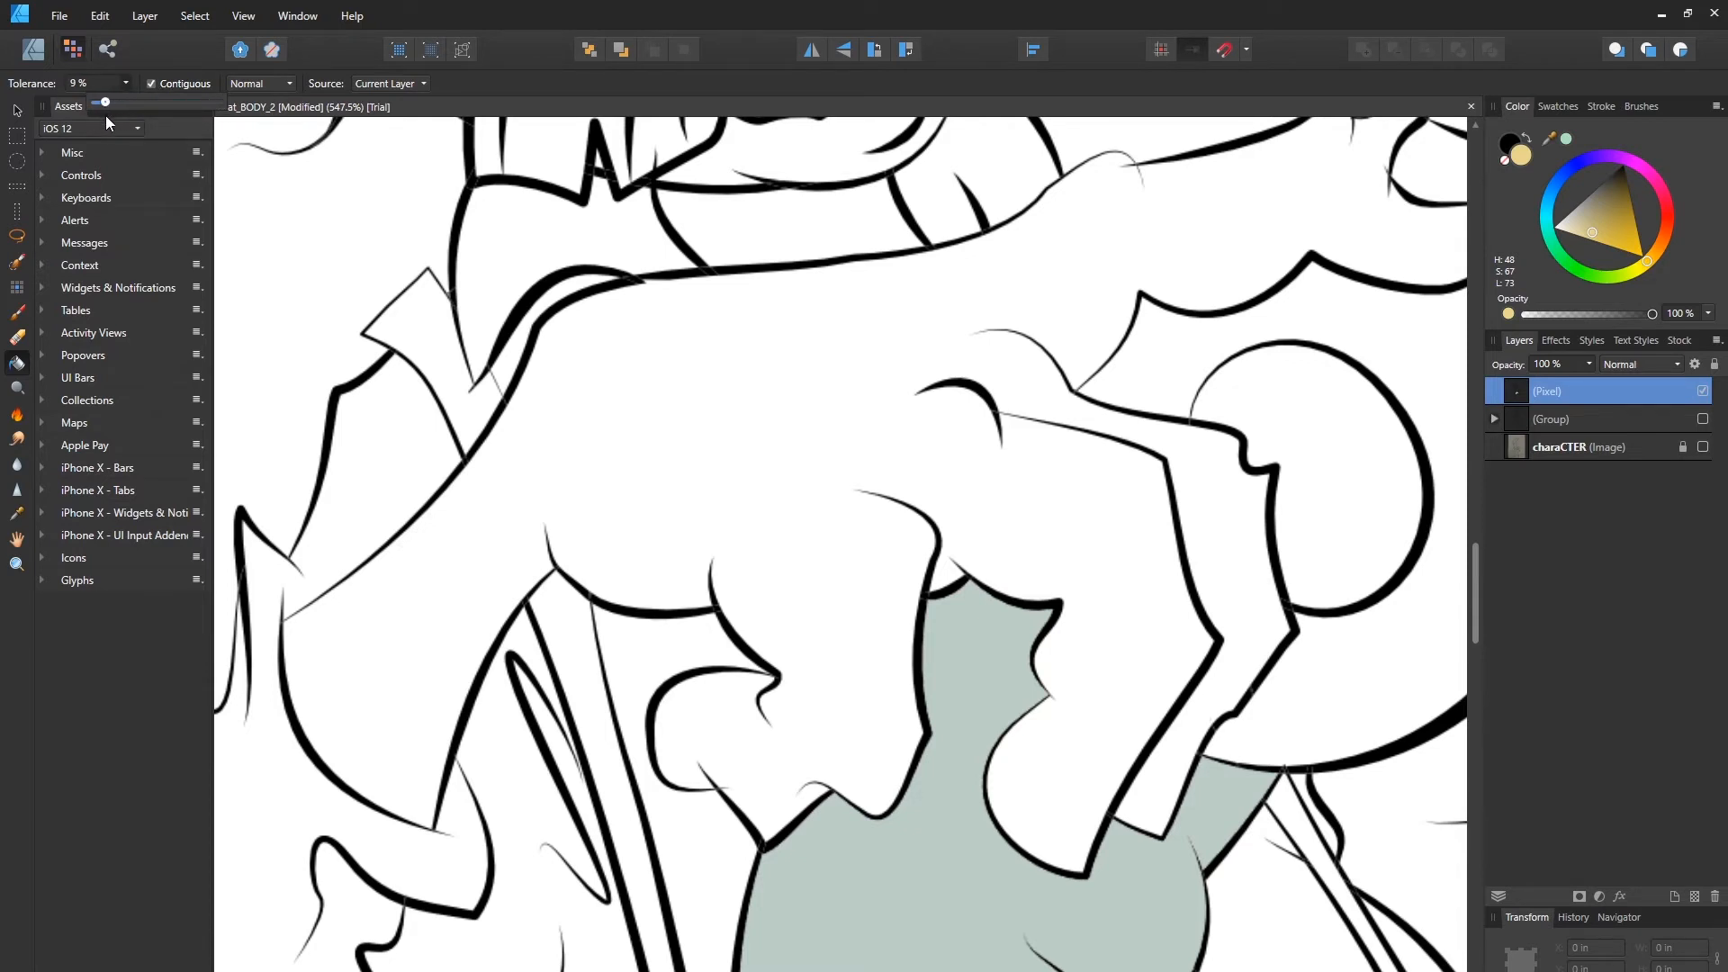
pyautogui.click(652, 373)
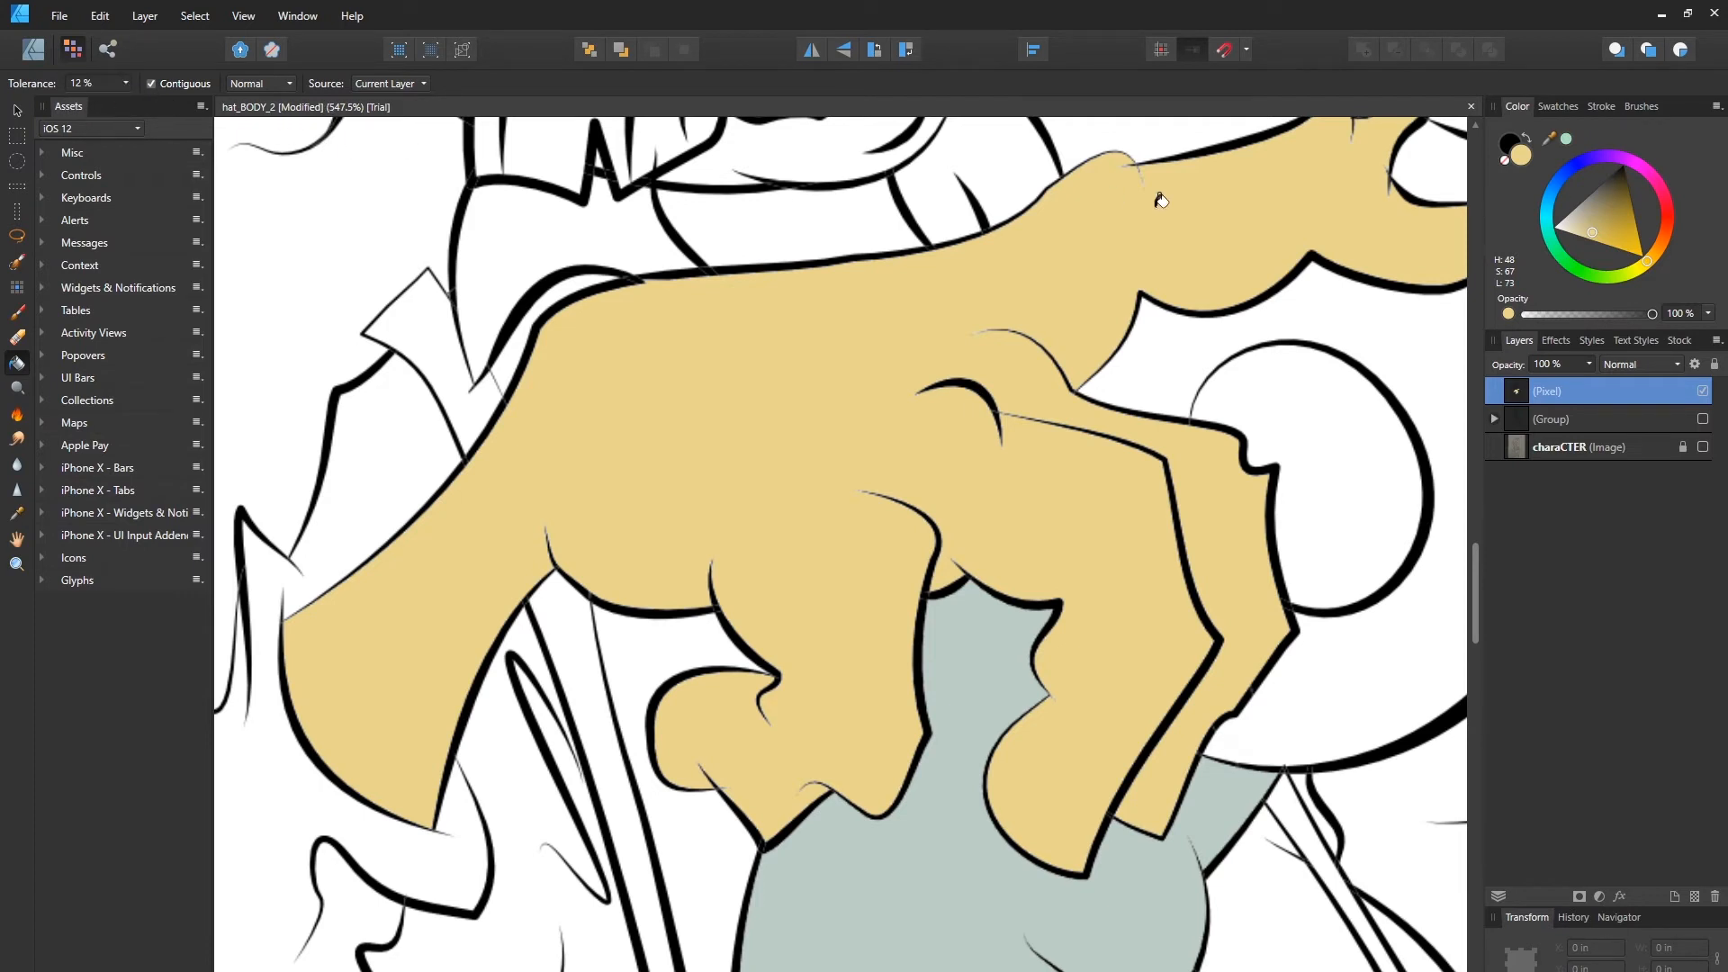
# Step: Recolor the outstretched hand with a softer yellow-beige skin tone (H 48, S 51, L 75)
pyautogui.moveTo(1585, 226); pyautogui.dragTo(1580, 221)
pyautogui.click(911, 360)
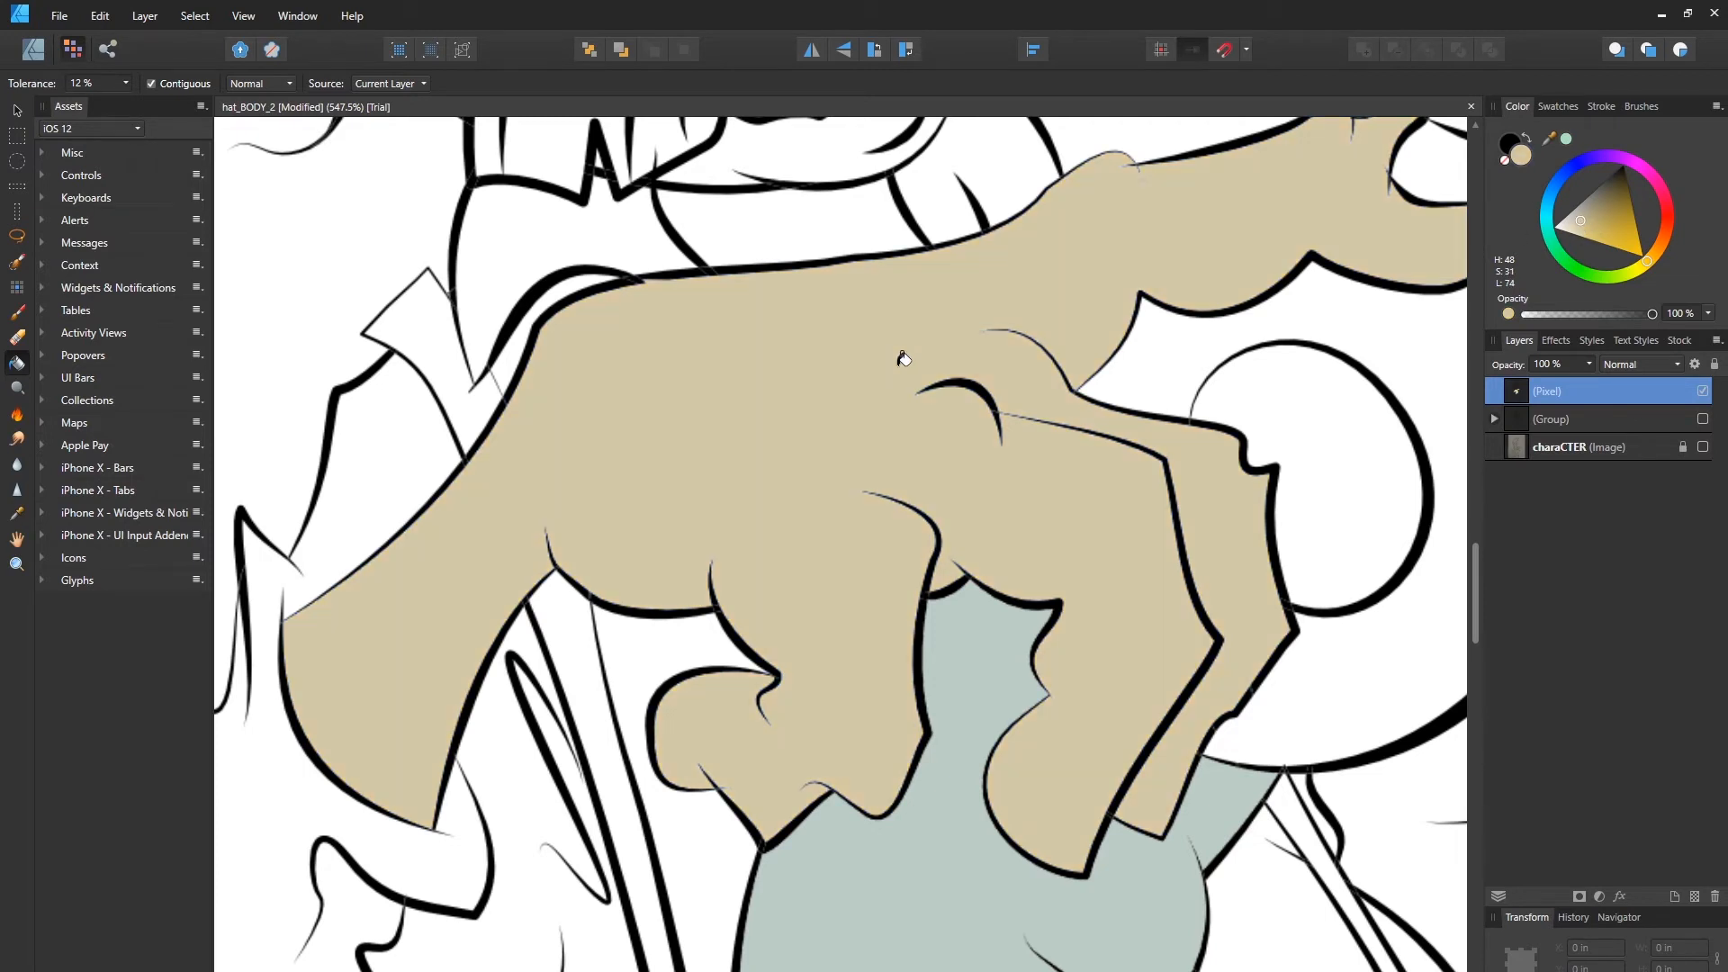
pyautogui.click(1585, 227)
pyautogui.click(912, 353)
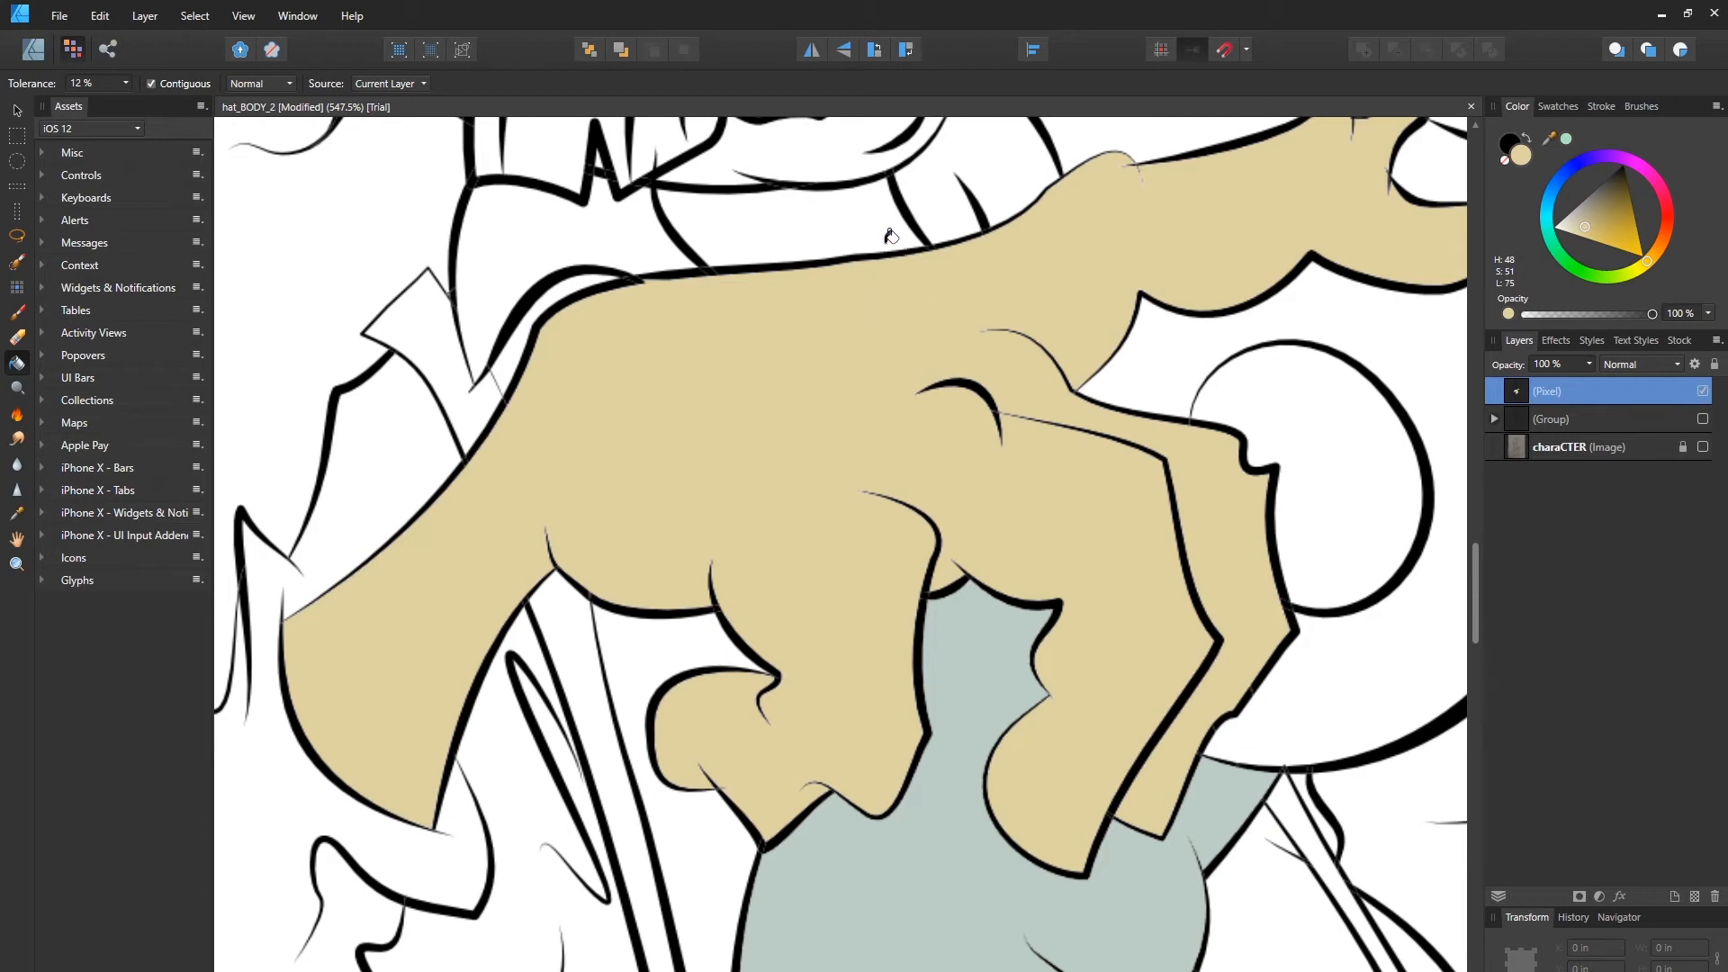
# Step: Flood-fill the nose, the main face area and the cheek beside the nose with the yellow-beige skin tone
pyautogui.moveTo(880, 243); pyautogui.dragTo(909, 520)
pyautogui.click(892, 270)
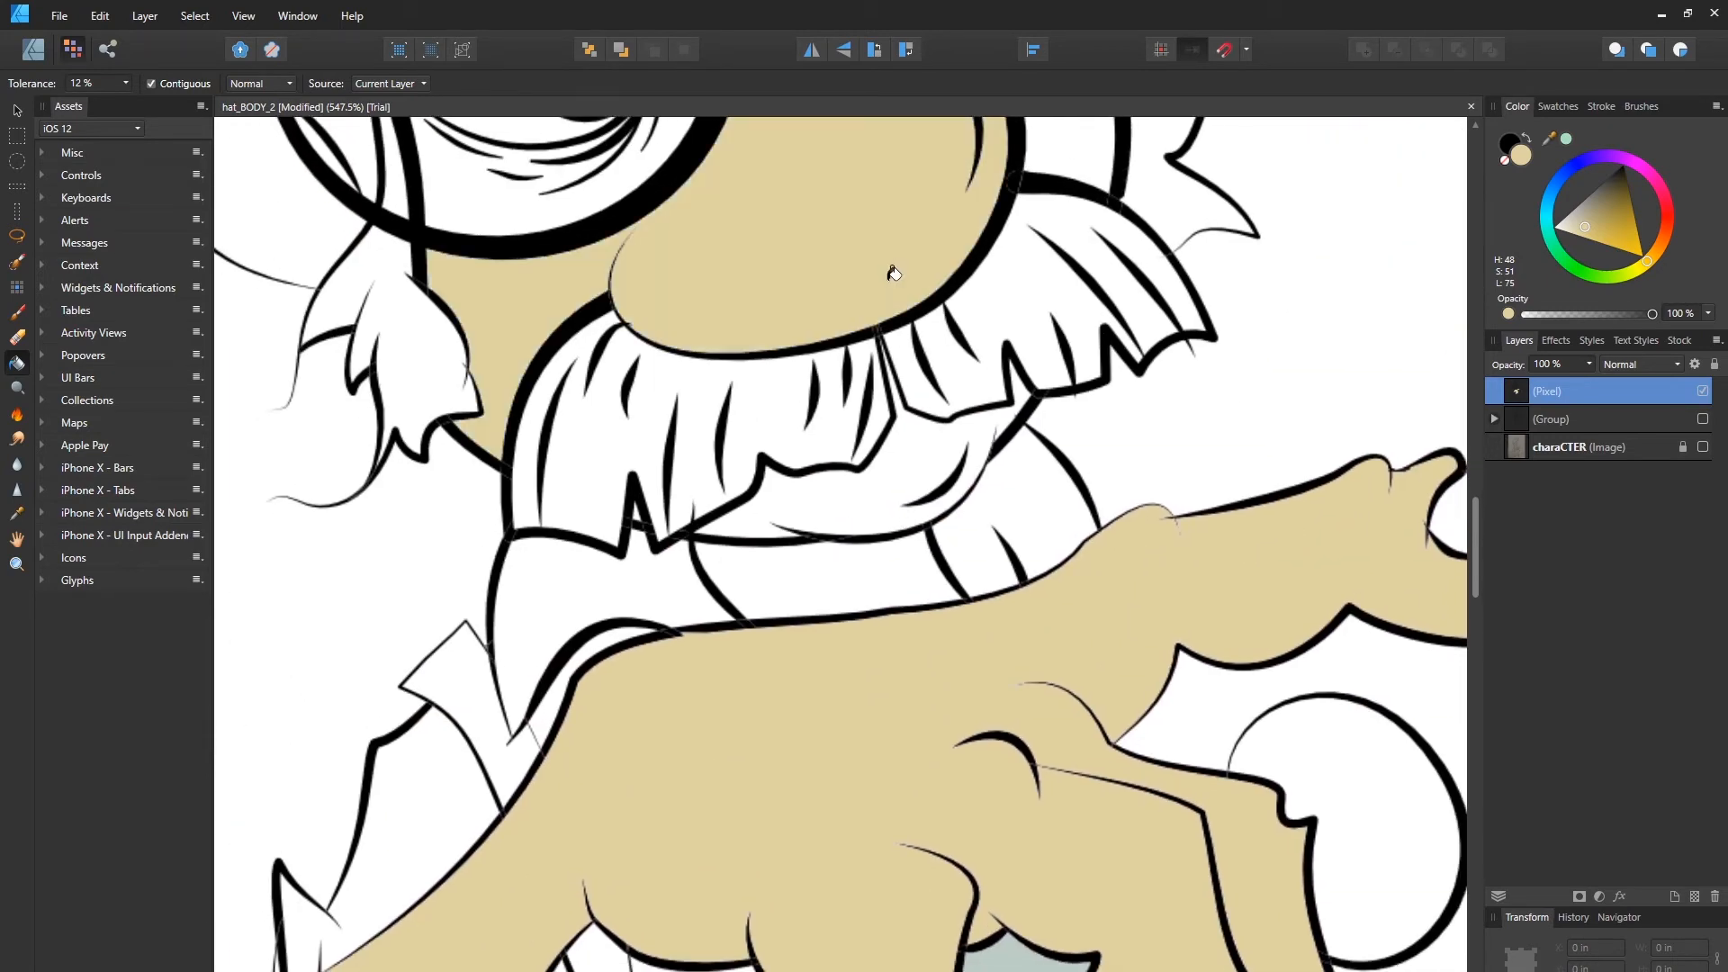
pyautogui.press('z')
pyautogui.moveTo(934, 306); pyautogui.dragTo(664, 515)
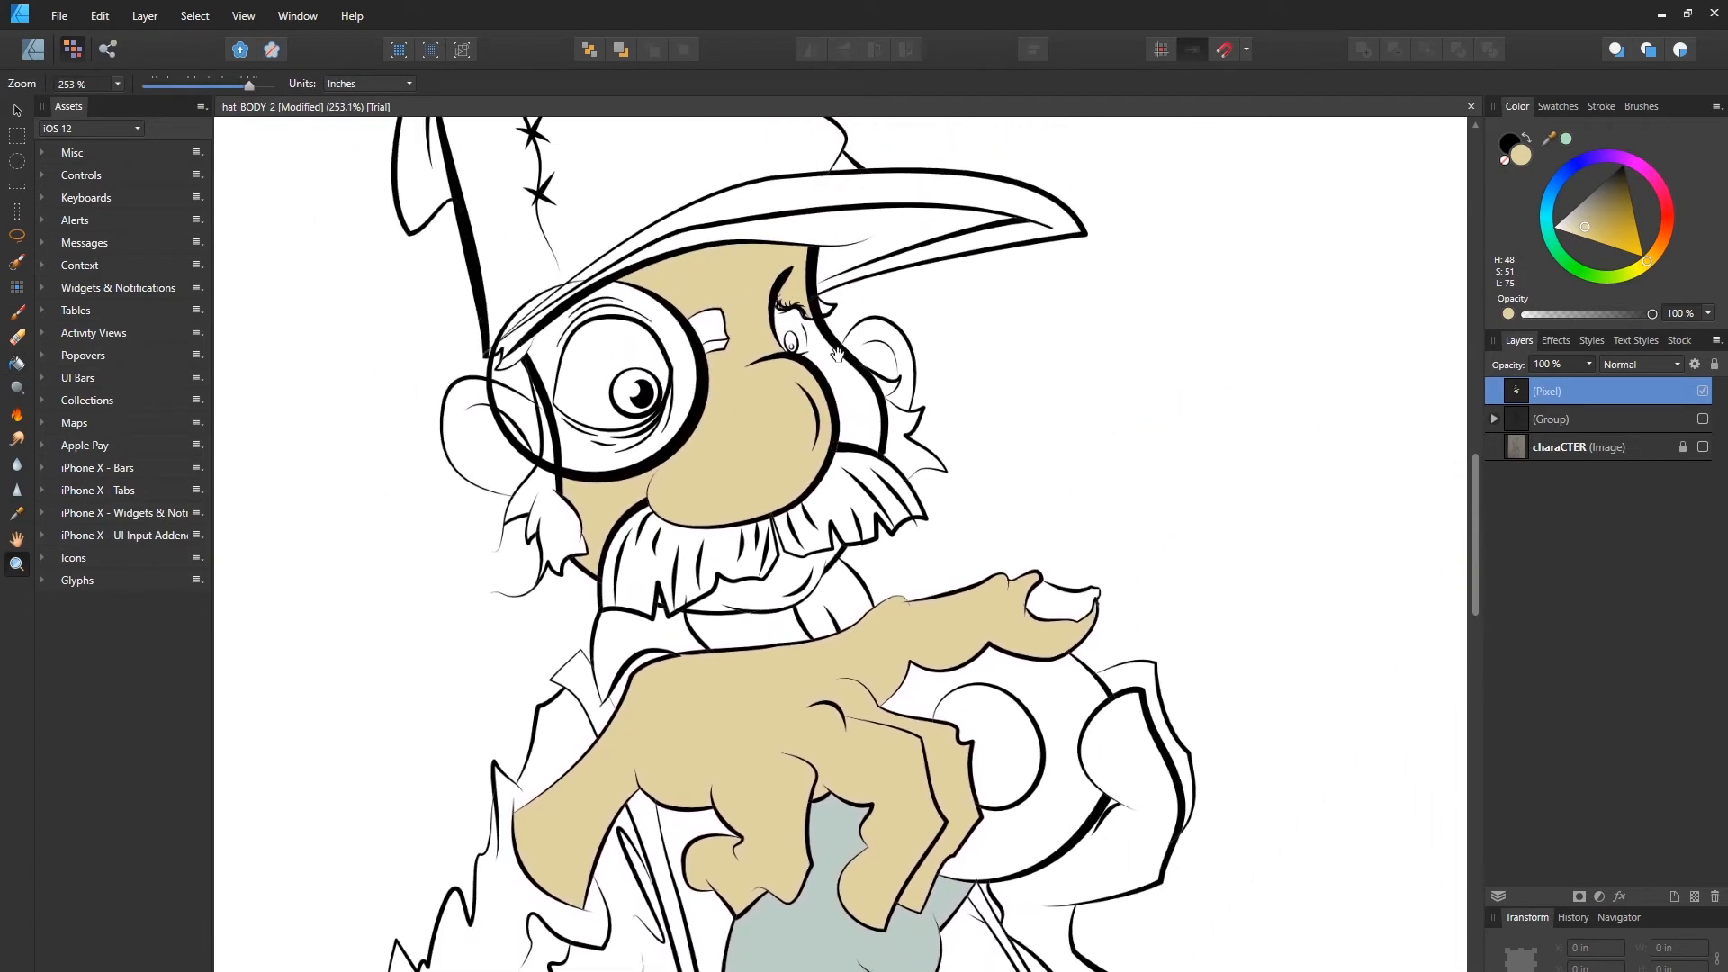
pyautogui.click(850, 381)
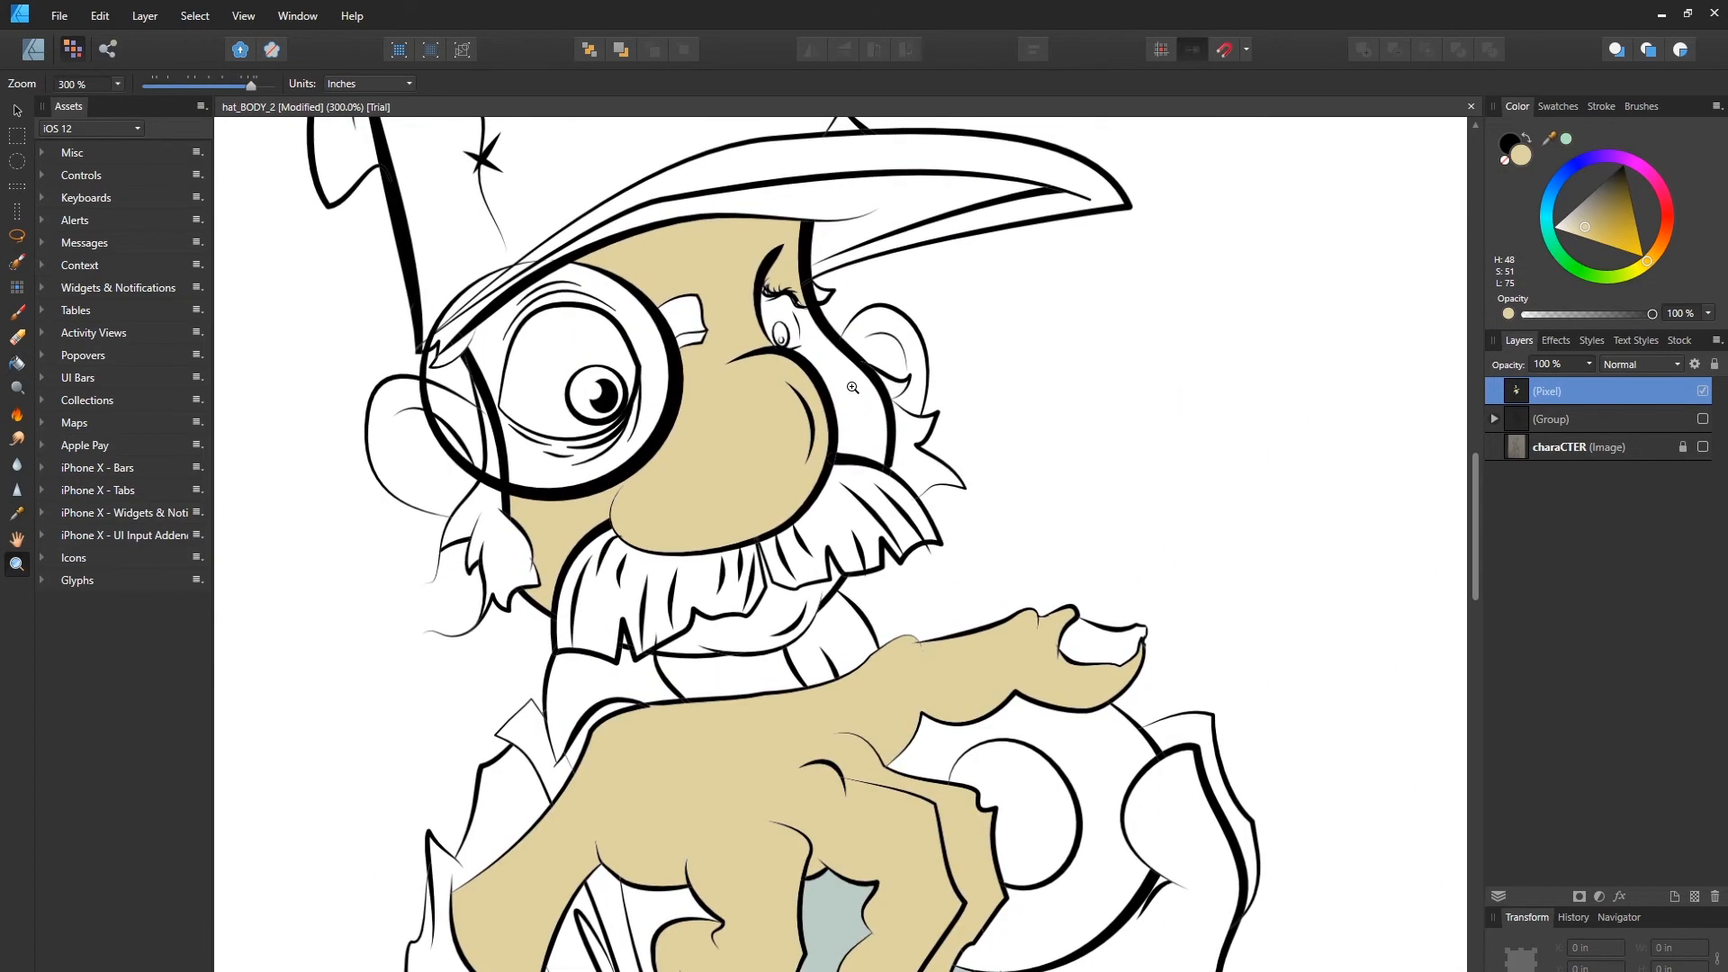
pyautogui.press('g')
pyautogui.click(853, 370)
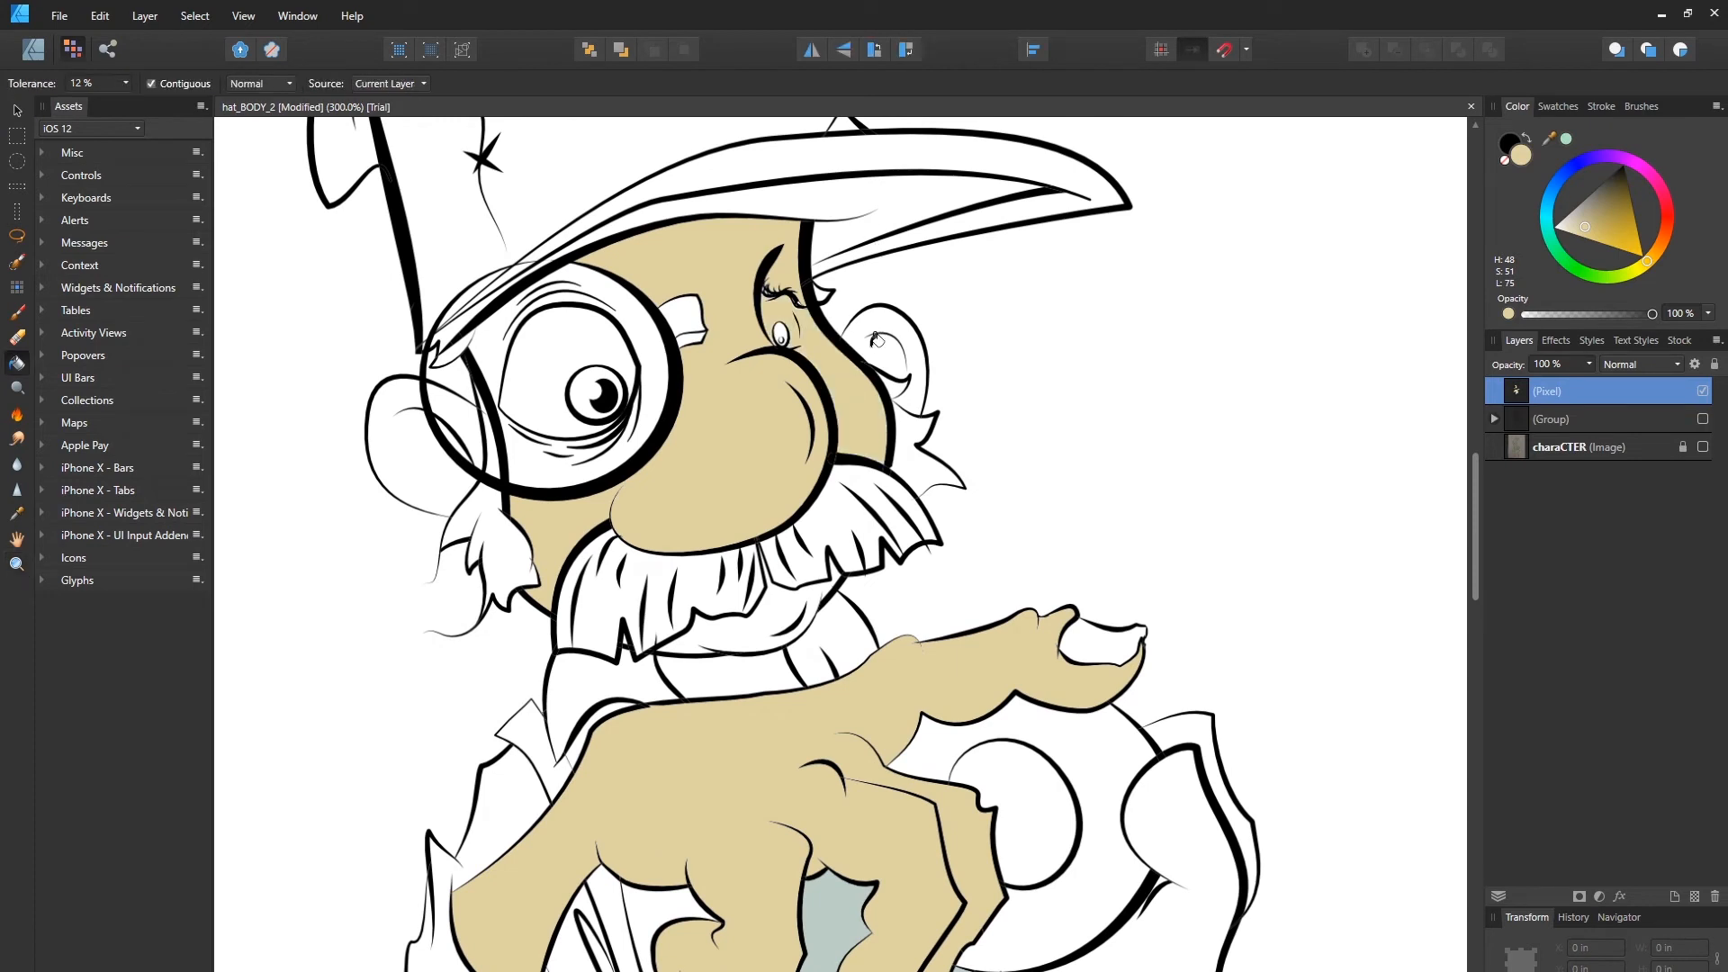
# Step: Flood-fill both ears, the skin around the large eye inside the monocle, and the chin with the same skin tone
pyautogui.click(879, 339)
pyautogui.click(421, 469)
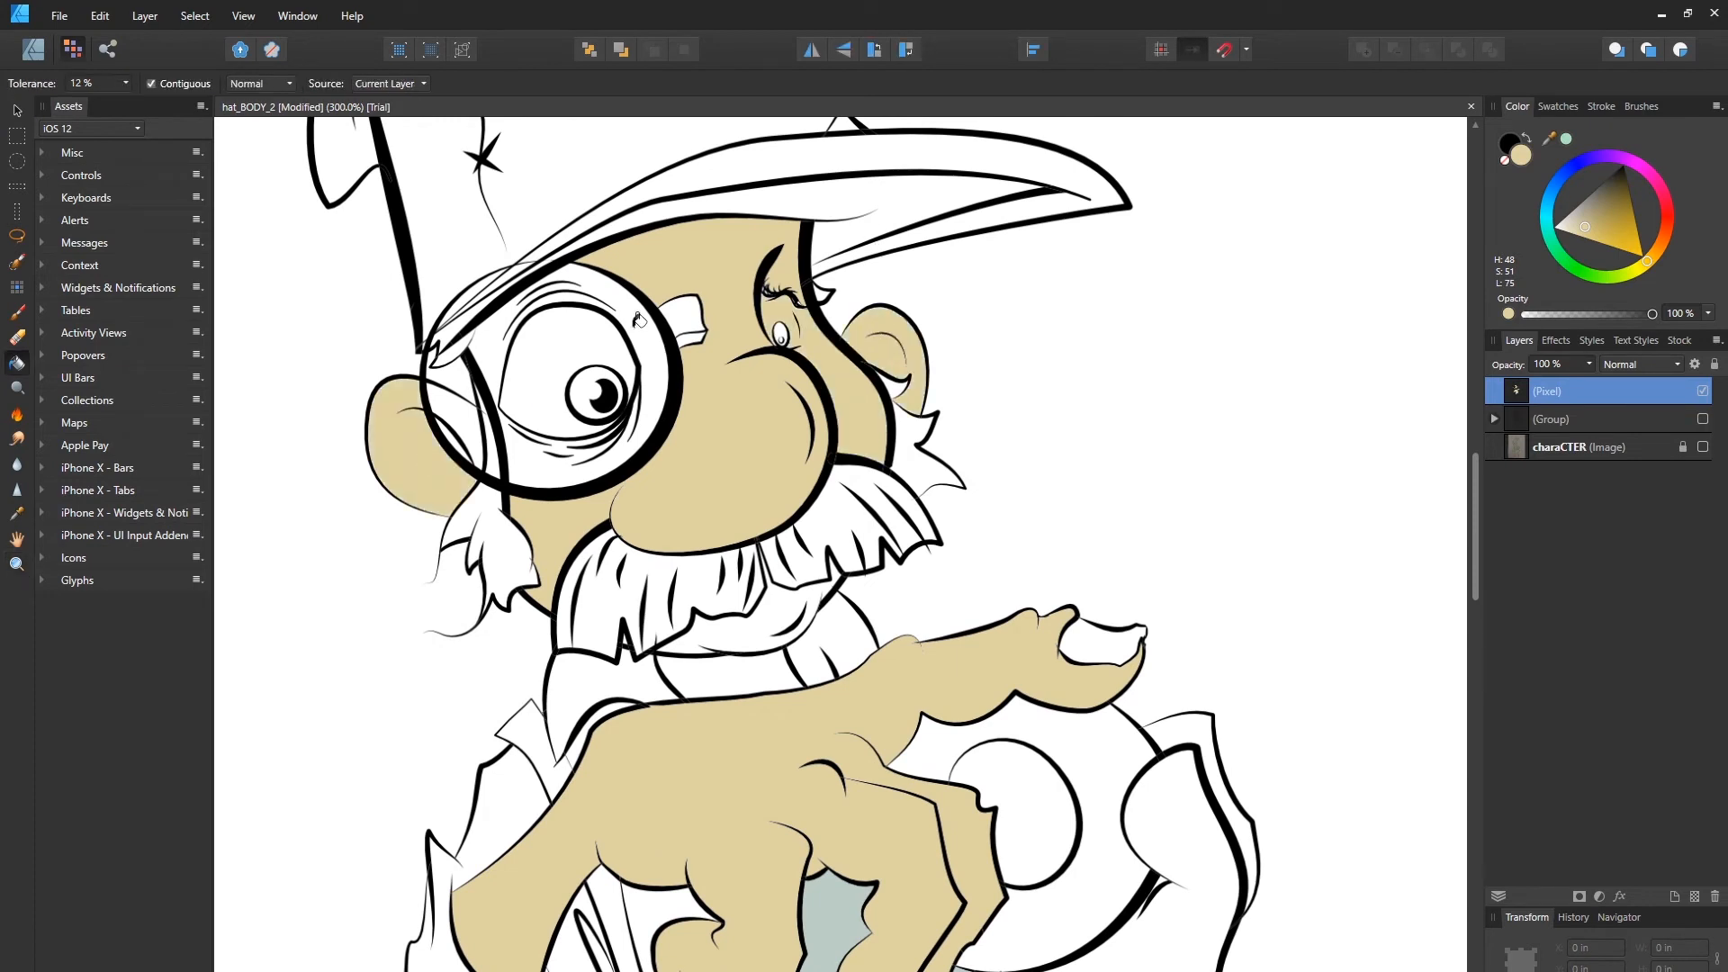
pyautogui.click(472, 409)
pyautogui.click(531, 459)
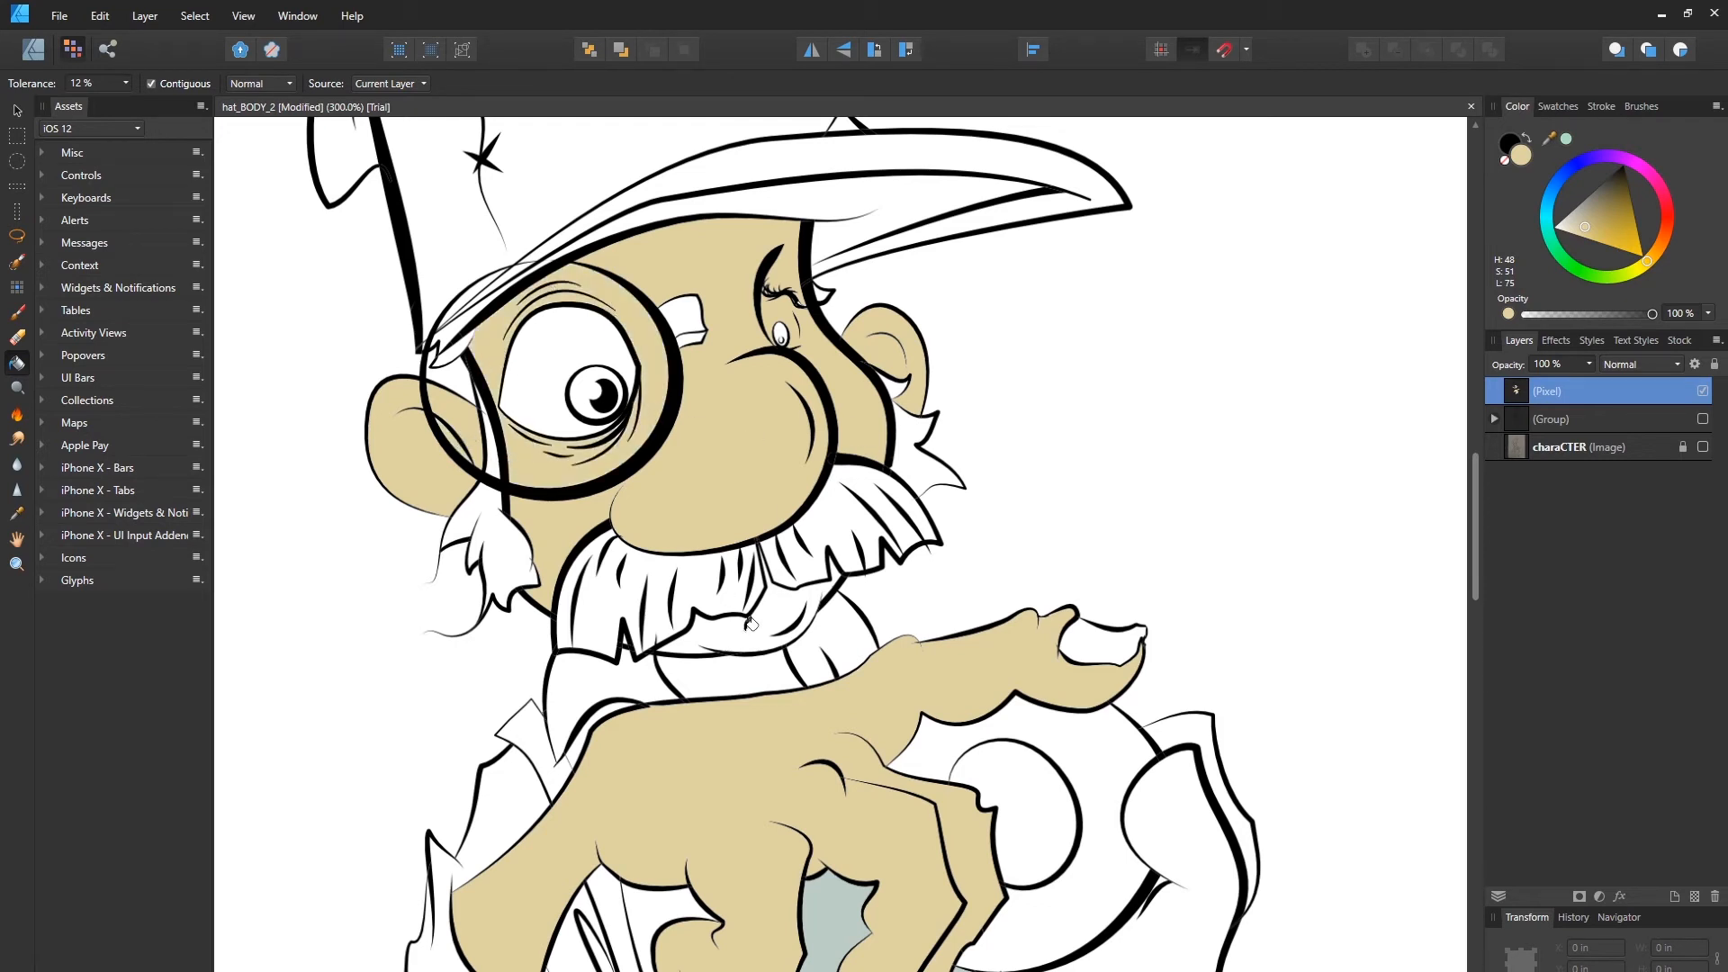
pyautogui.click(711, 639)
# Step: Flood-fill the character's collar and the torn jacket sleeve with light purple (H 278, S 100, L 80)
pyautogui.moveTo(822, 729); pyautogui.dragTo(874, 144)
pyautogui.moveTo(877, 366)
pyautogui.mouseDown()
pyautogui.moveTo(822, 390)
pyautogui.moveTo(820, 501)
pyautogui.mouseUp()
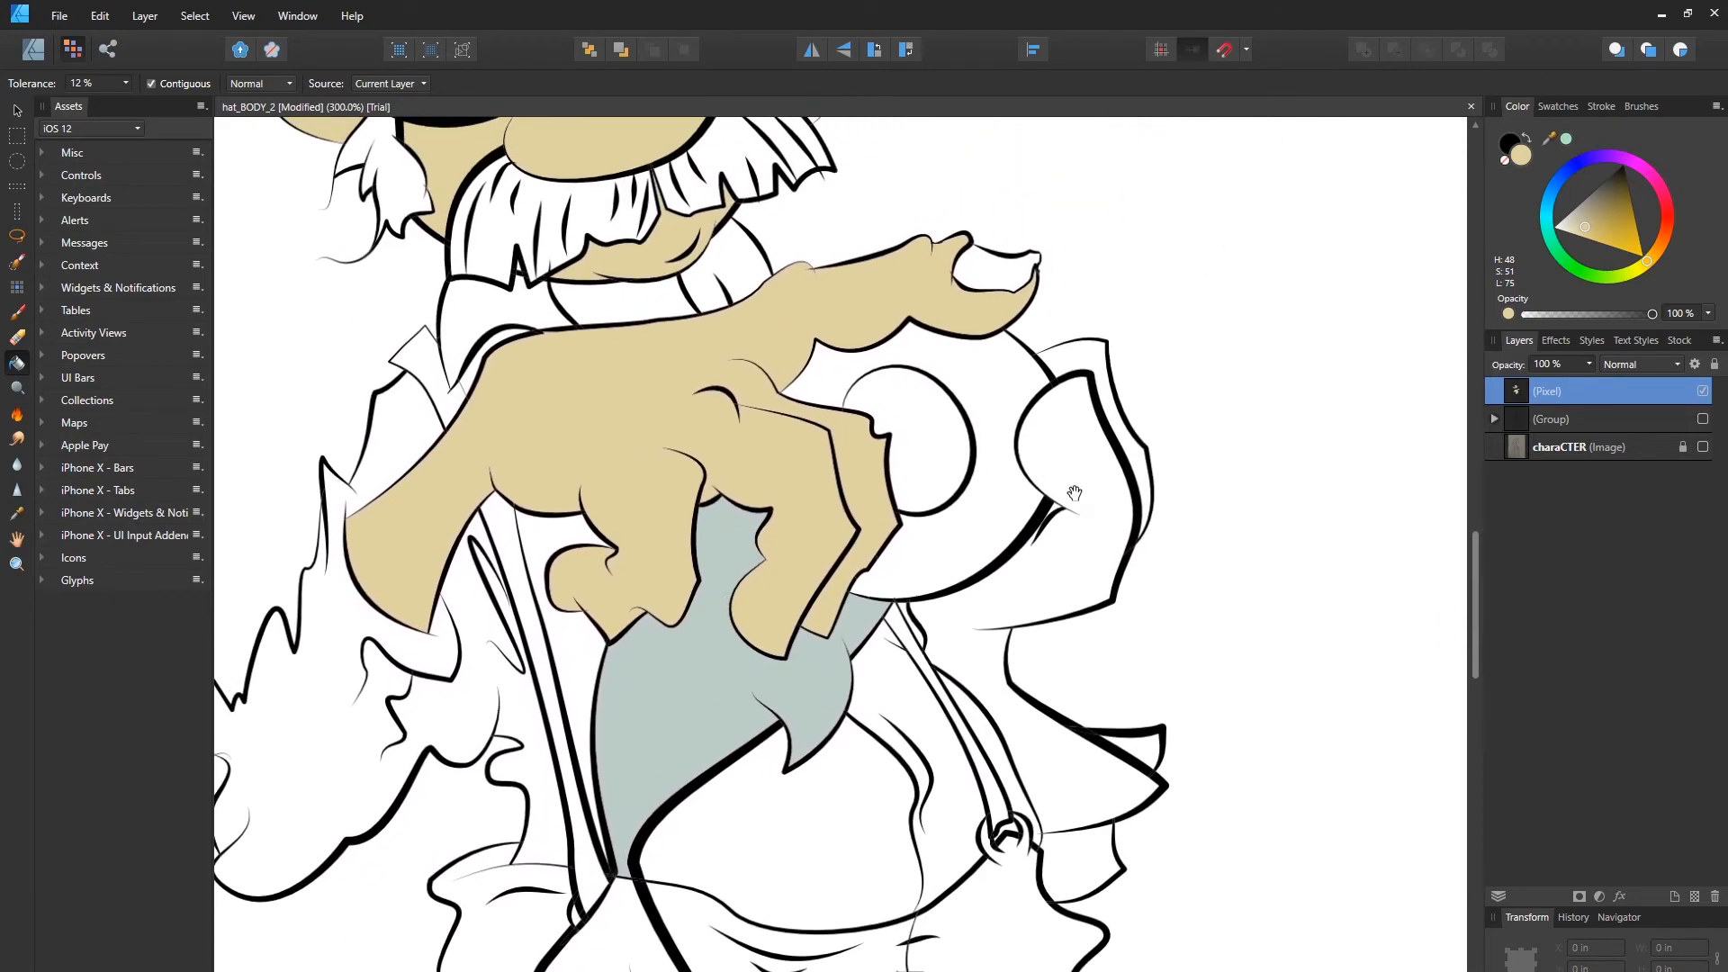
pyautogui.moveTo(732, 347); pyautogui.dragTo(763, 532)
pyautogui.moveTo(665, 614); pyautogui.dragTo(733, 288)
pyautogui.moveTo(815, 449); pyautogui.dragTo(703, 498)
pyautogui.moveTo(691, 398); pyautogui.dragTo(738, 909)
pyautogui.moveTo(535, 211); pyautogui.dragTo(618, 364)
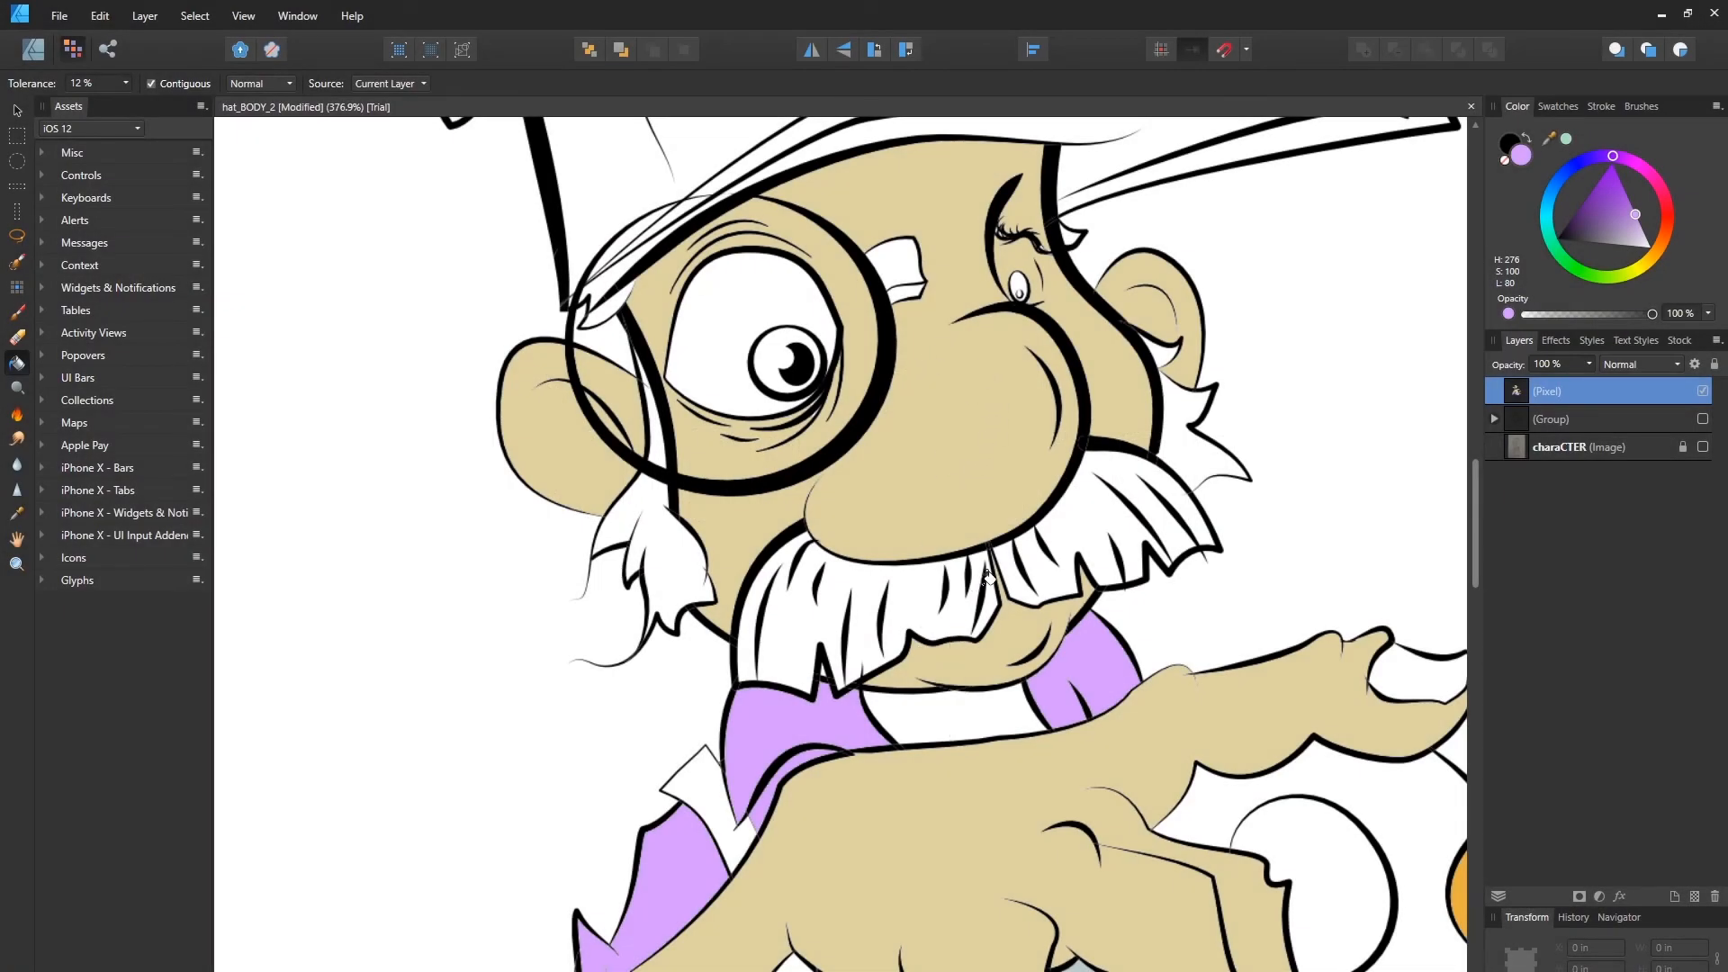
# Step: Sample the skin tone from the nose and flood-fill the white neck area between the collar parts with it
pyautogui.click(18, 515)
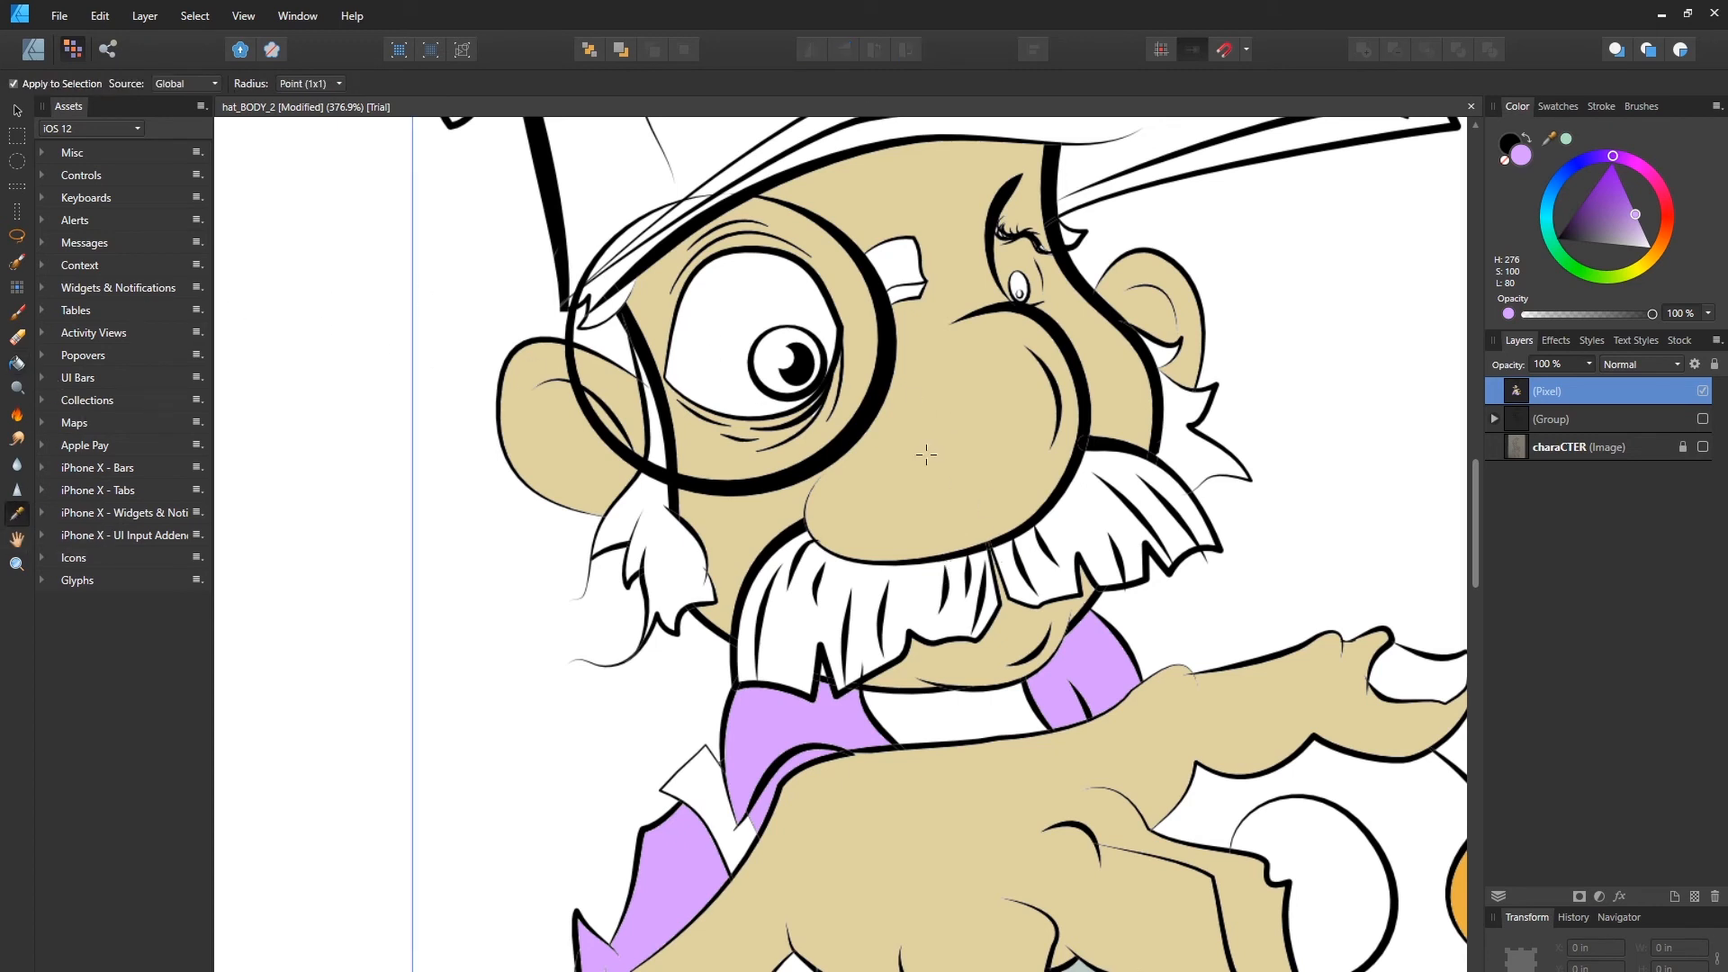
pyautogui.moveTo(920, 456); pyautogui.dragTo(927, 469)
pyautogui.press('g')
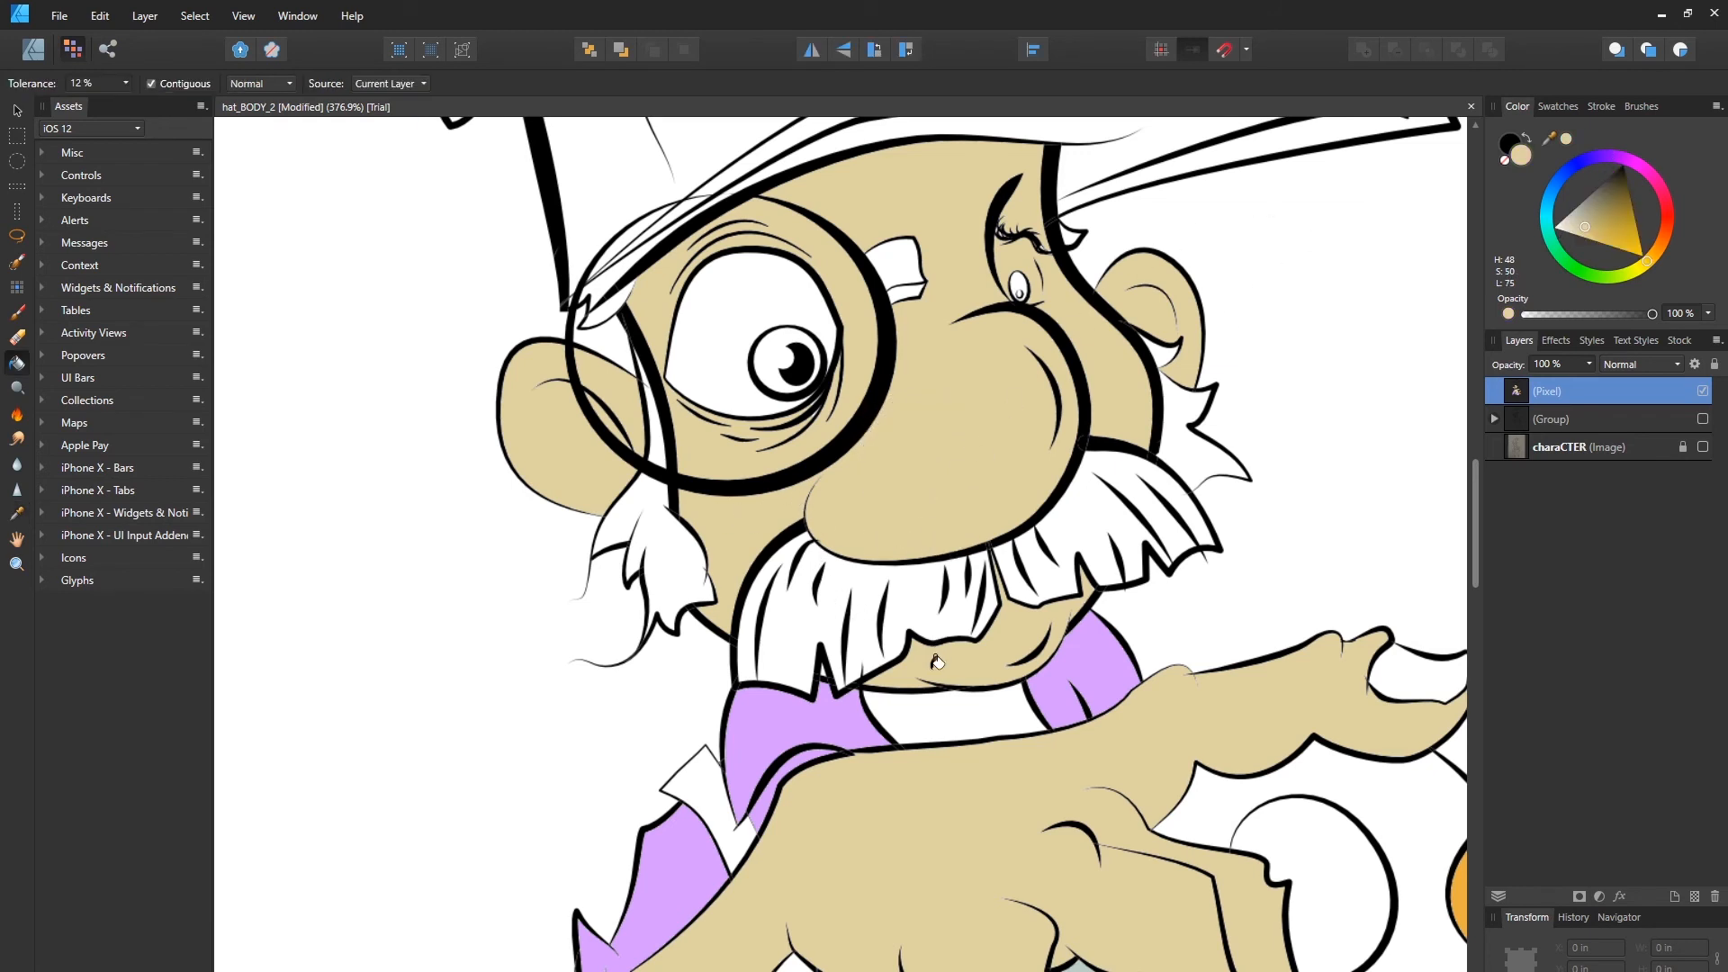
pyautogui.click(940, 711)
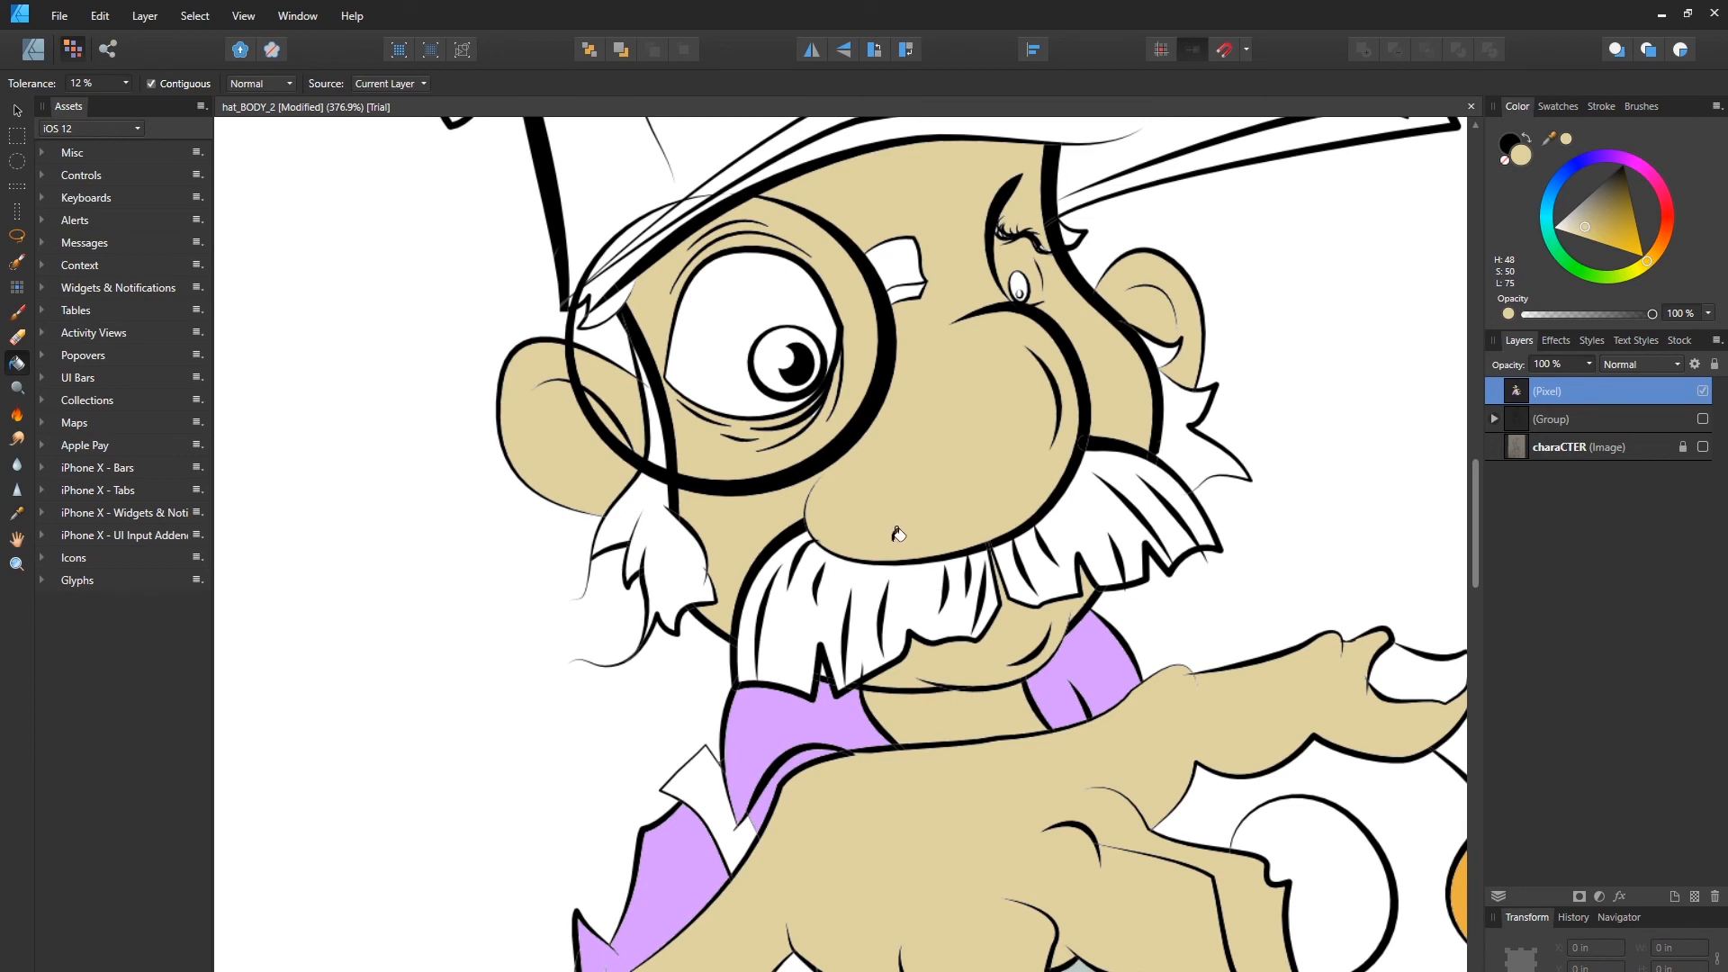
# Step: Switch to the paint brush and make black the active color
pyautogui.press('b')
pyautogui.press('x')
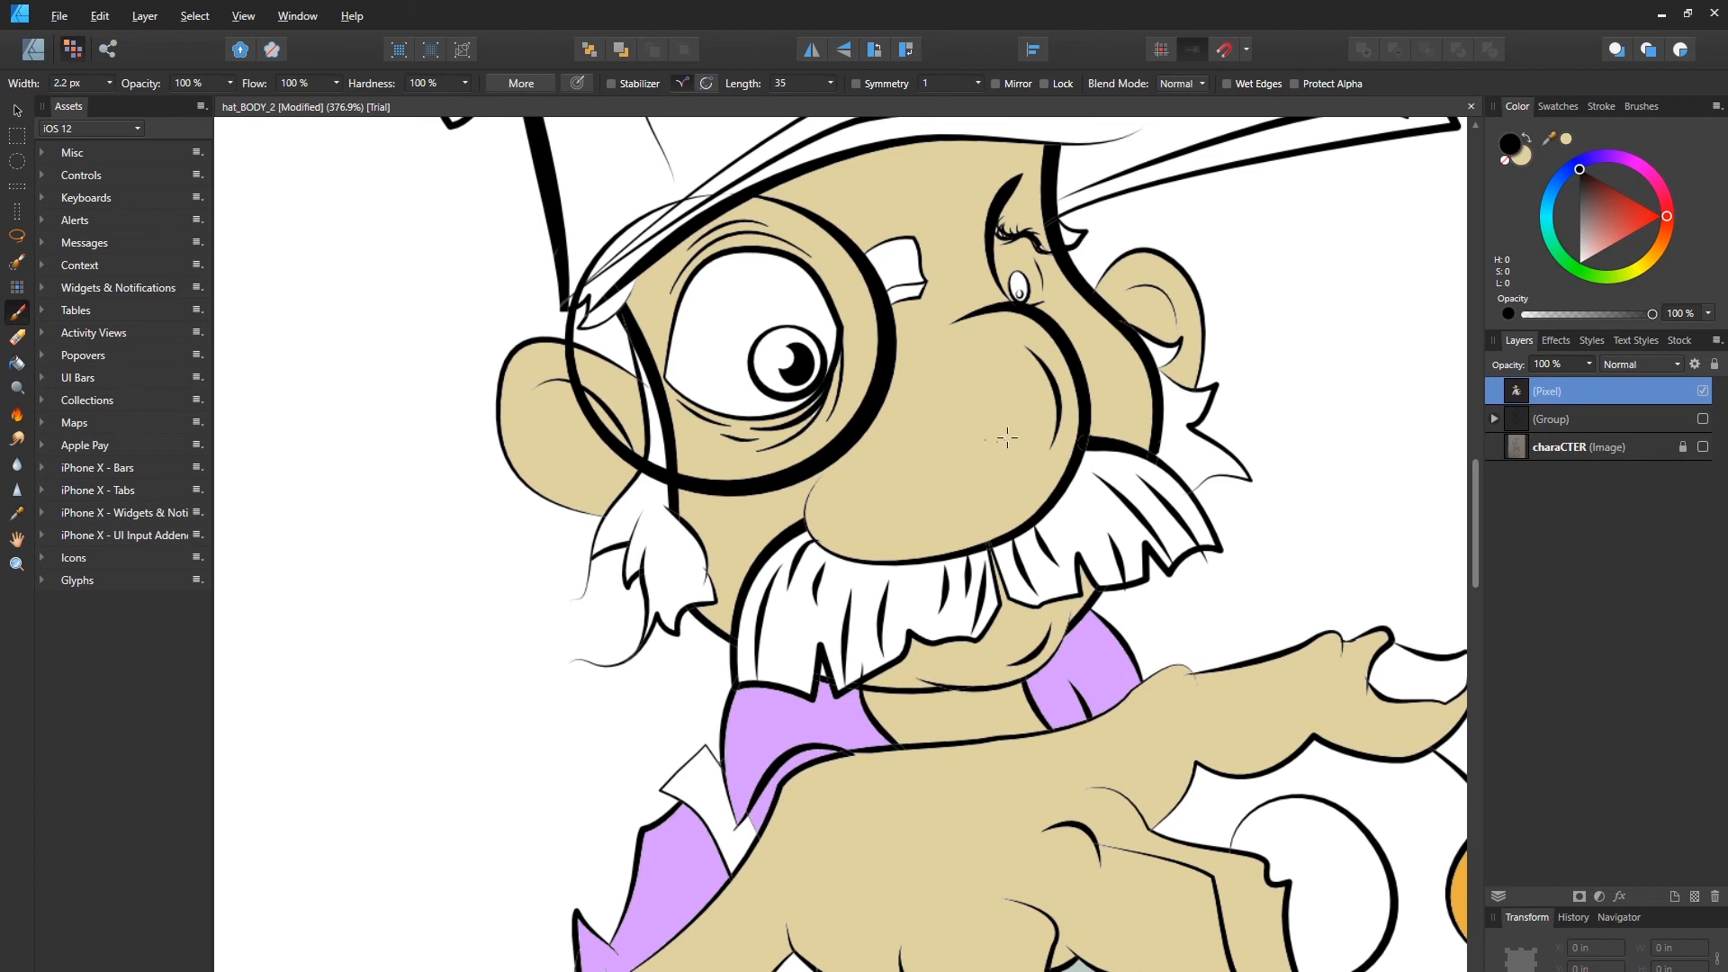
pyautogui.press('alt')
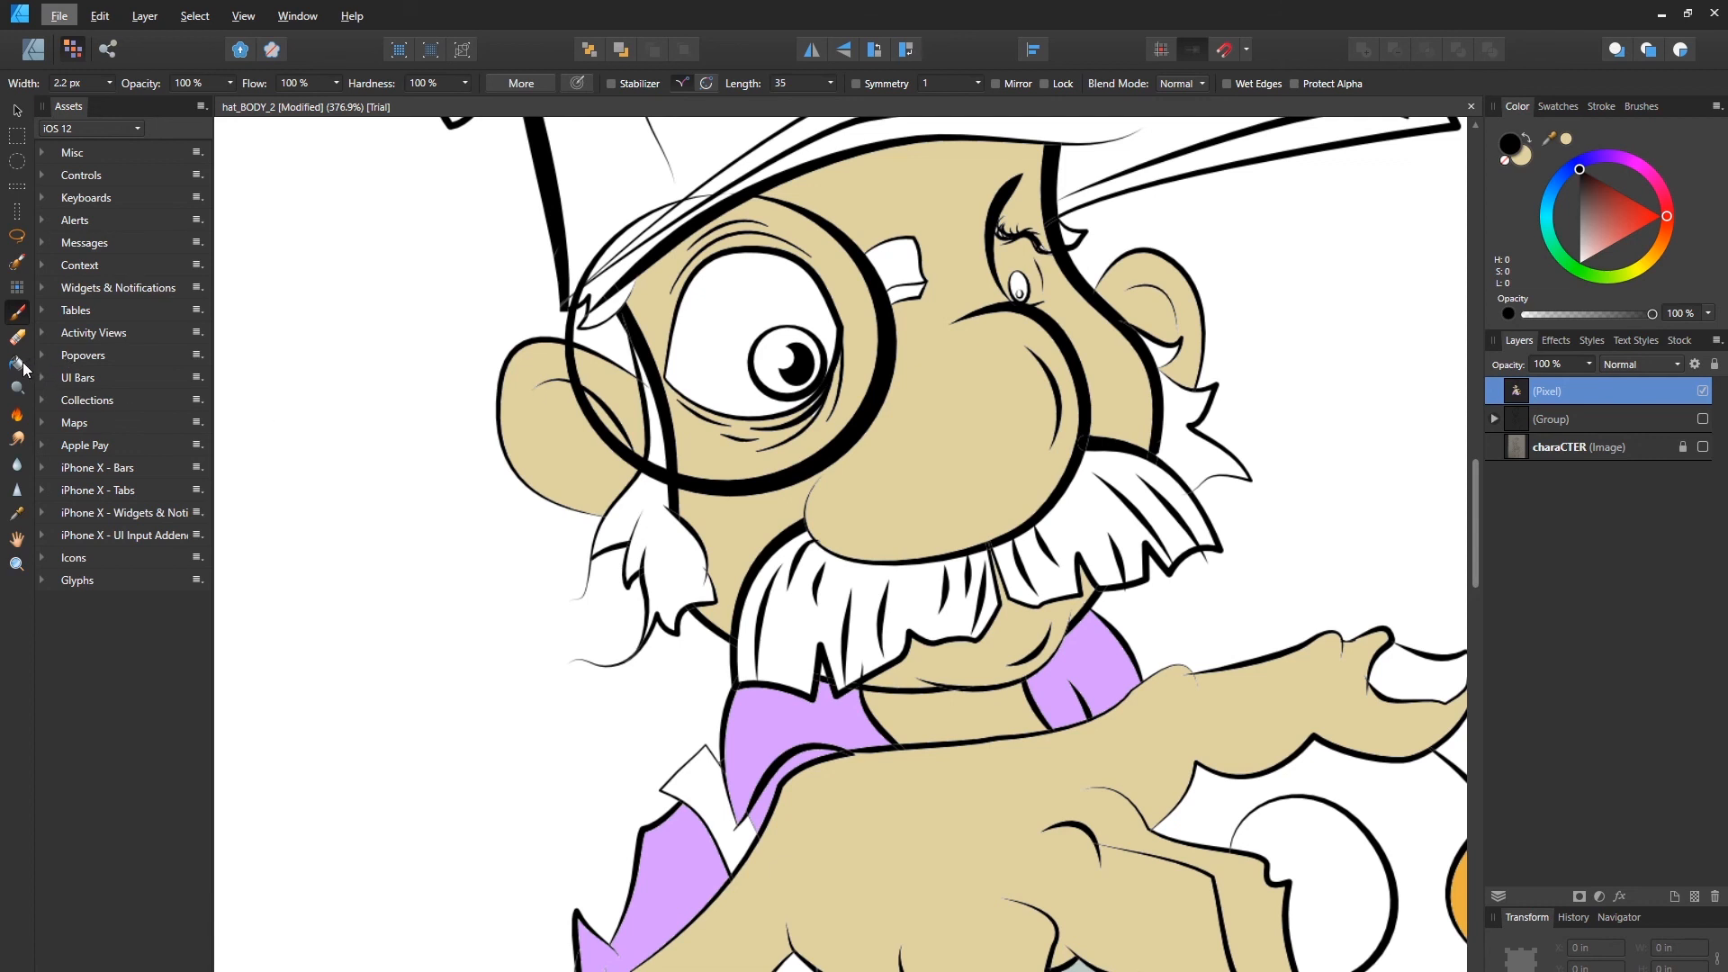